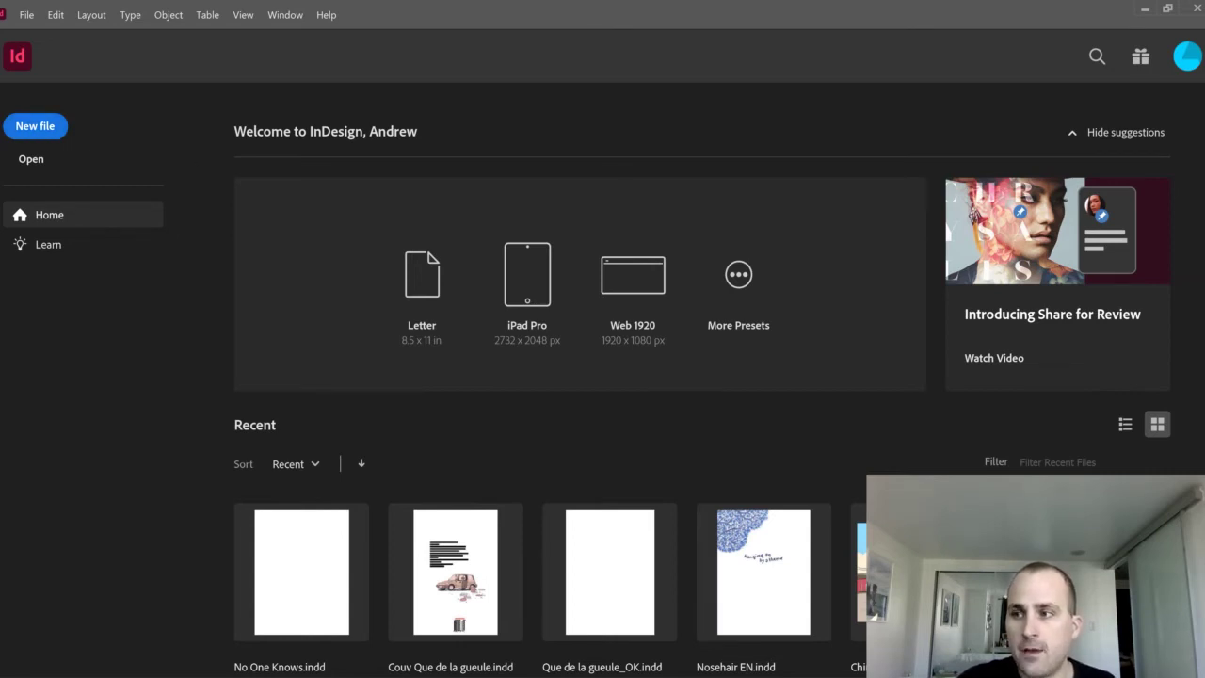
Start a new InDesign document and set its units to inches.
key("ctrl+n")
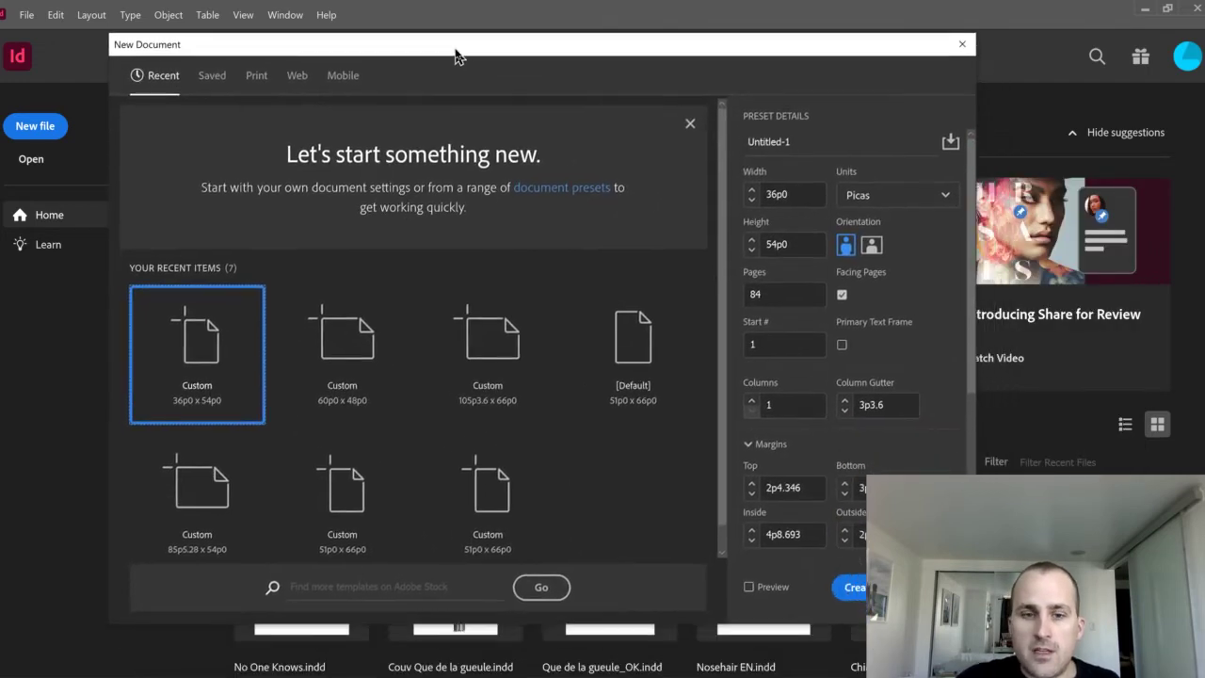
left_click_drag(456, 54, 417, 76)
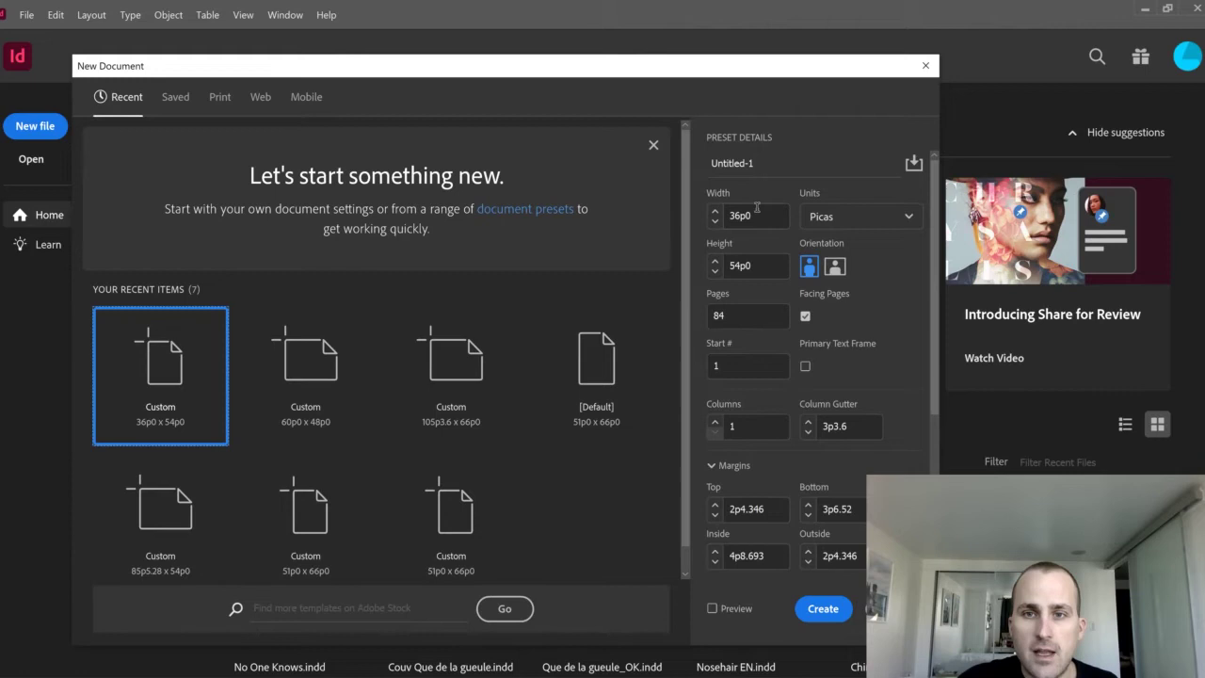
left_click(835, 224)
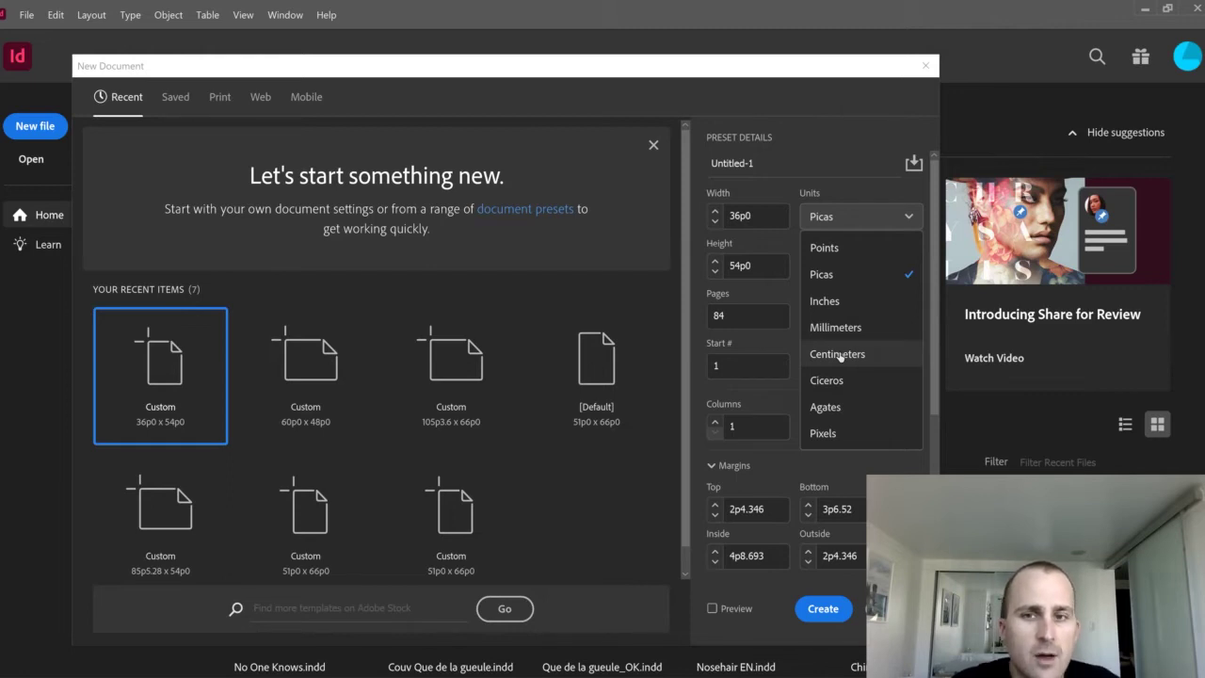
left_click(837, 302)
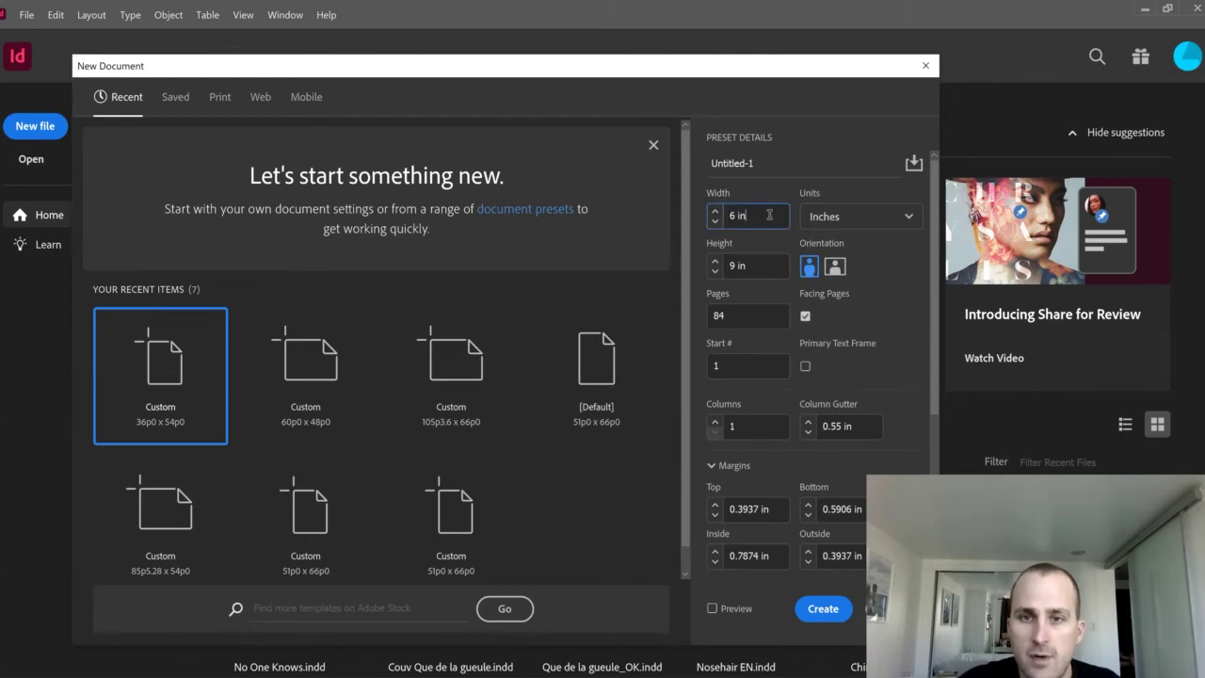
Move through the page height and page count fields, then bring the IMAGES artwork folder forward.
left_click(750, 269)
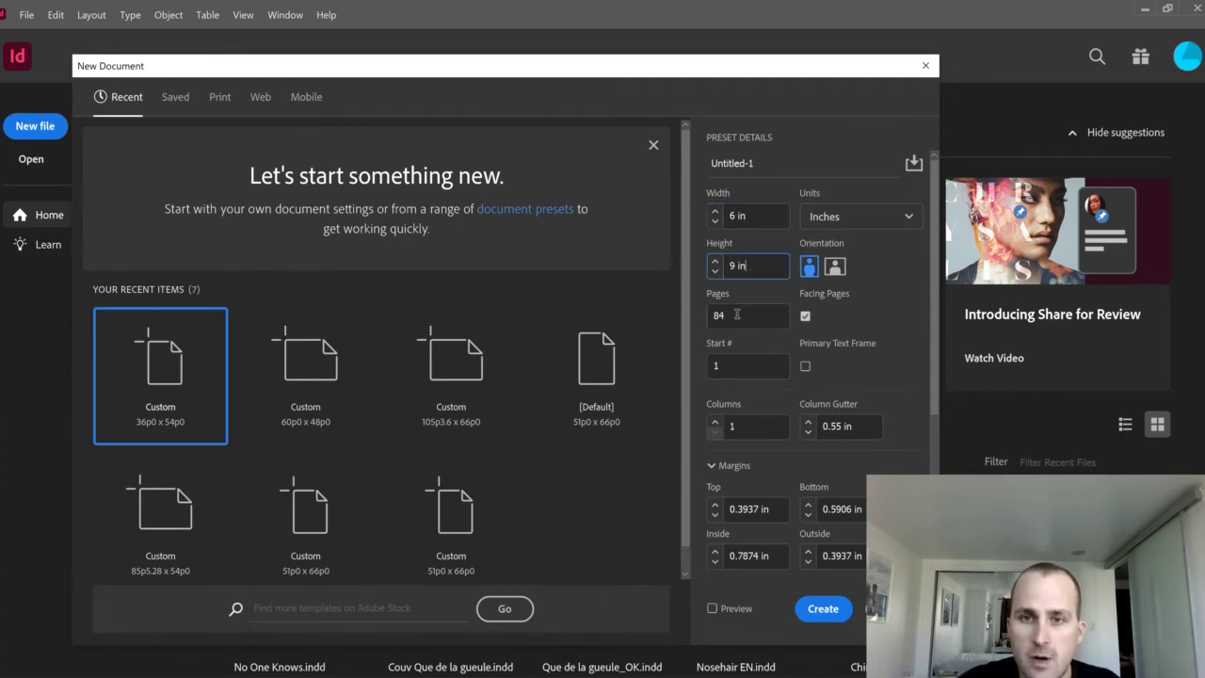
key("Tab")
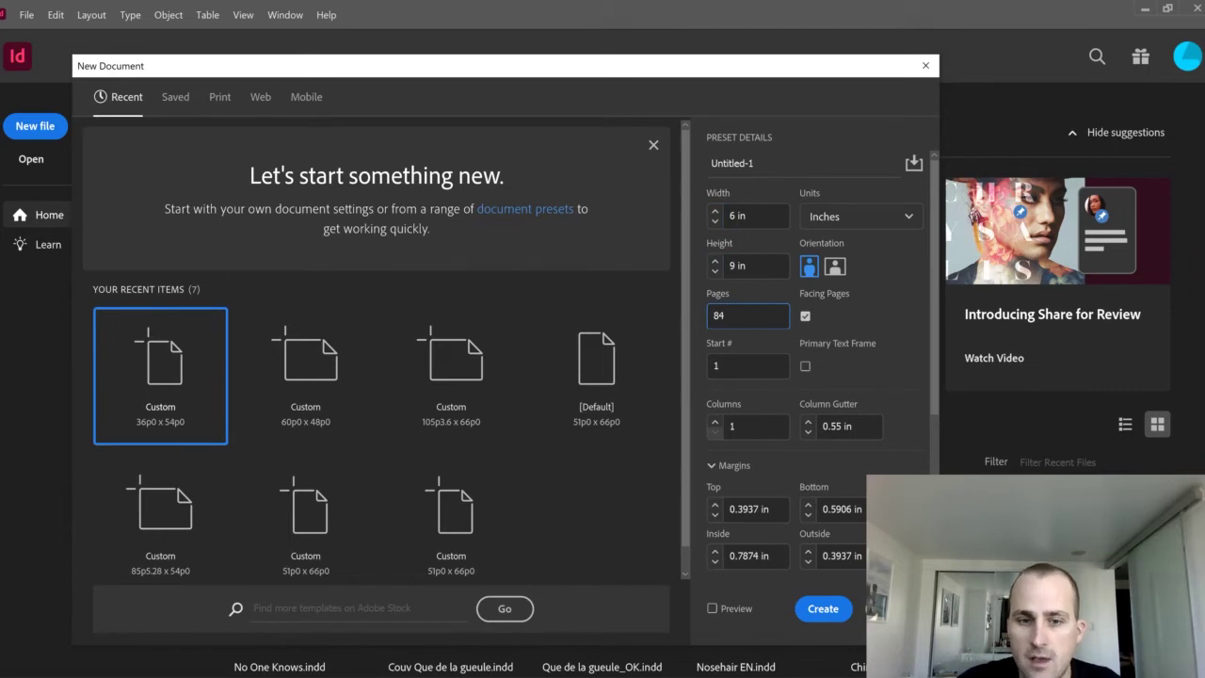
mouse_move(492, 674)
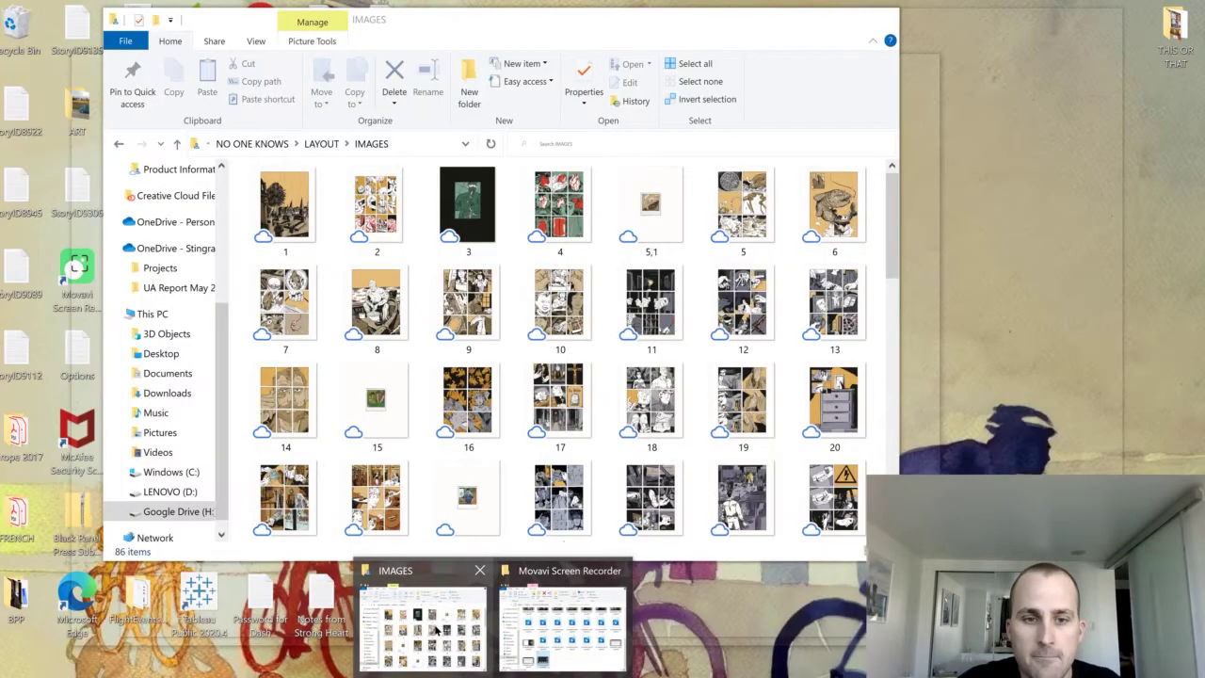
left_click(422, 628)
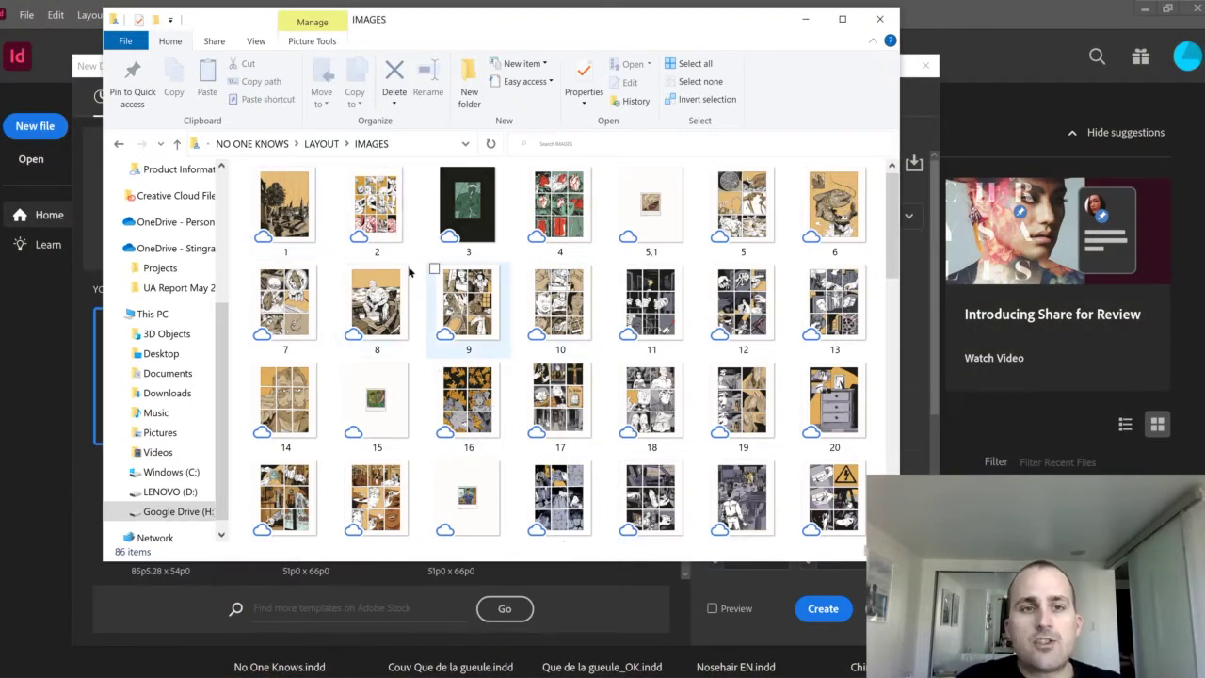
Check in artwork file 1's properties that its file type is TIF.
left_click(285, 229)
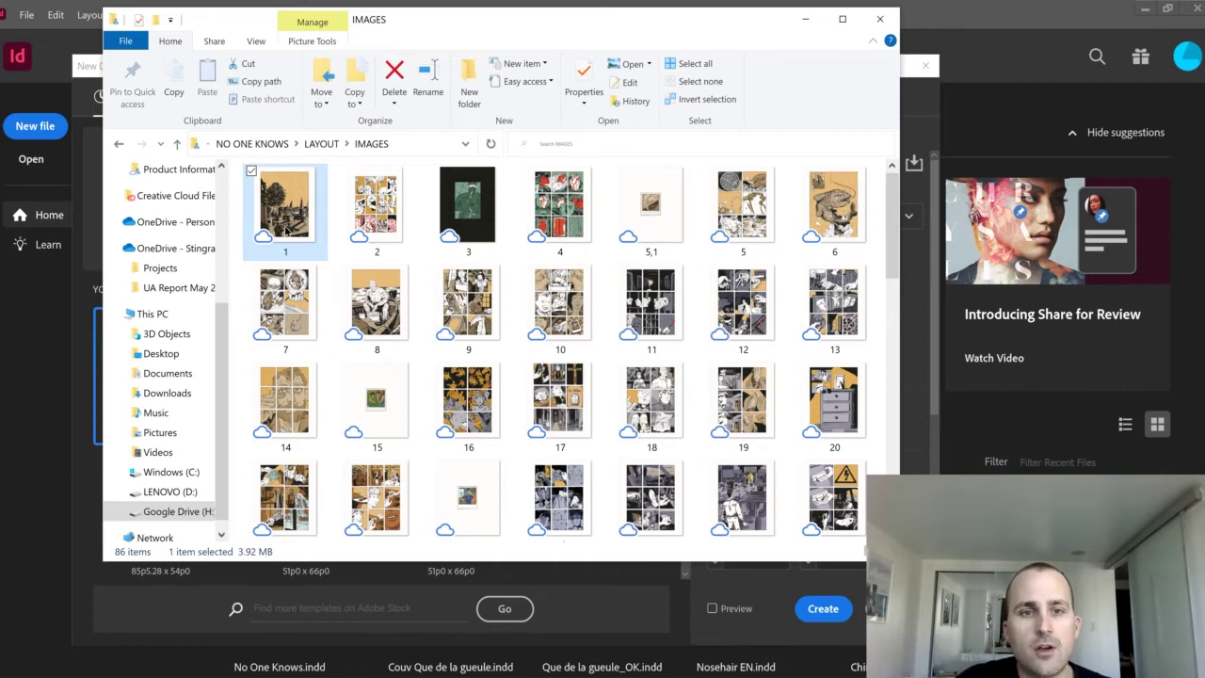
scroll(607, 254, "down", 5)
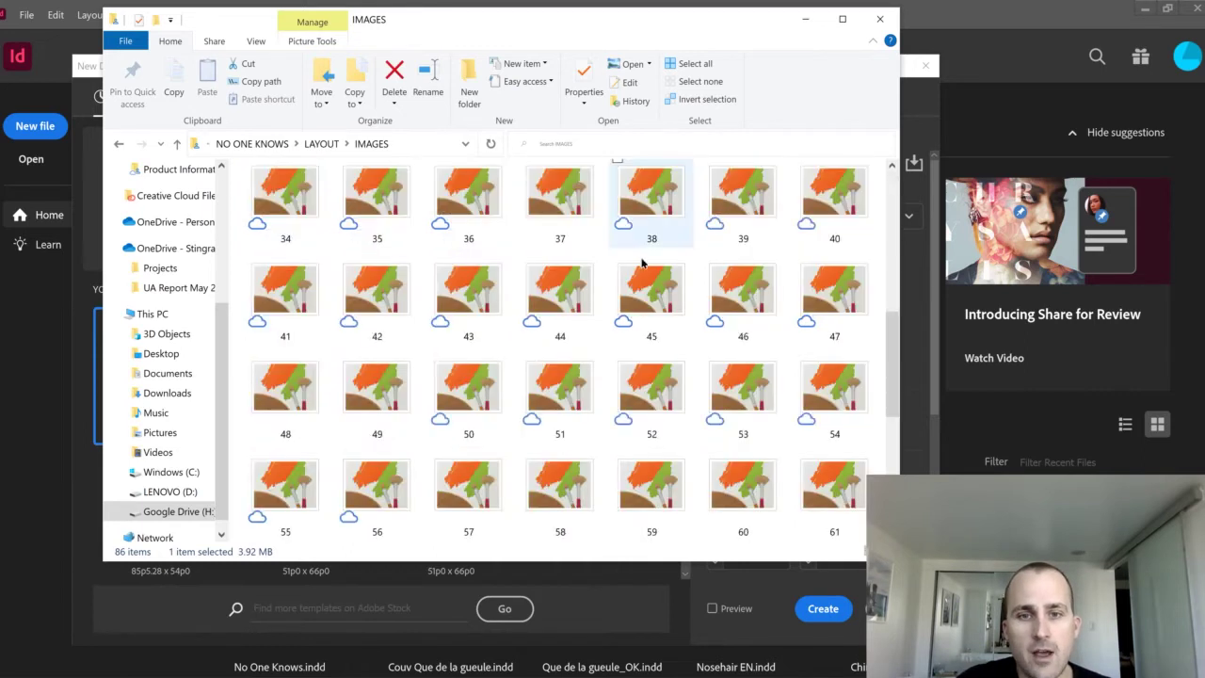
scroll(621, 310, "down", 5)
scroll(330, 254, "up", 10)
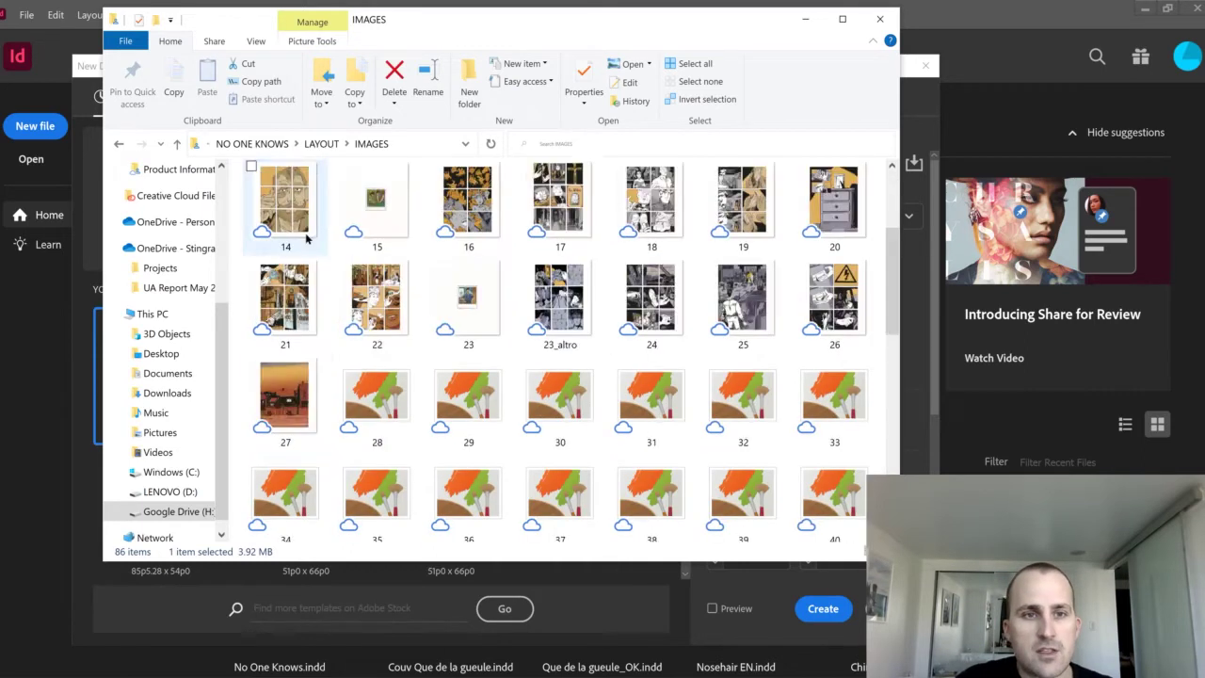
scroll(306, 239, "up", 3)
right_click(286, 231)
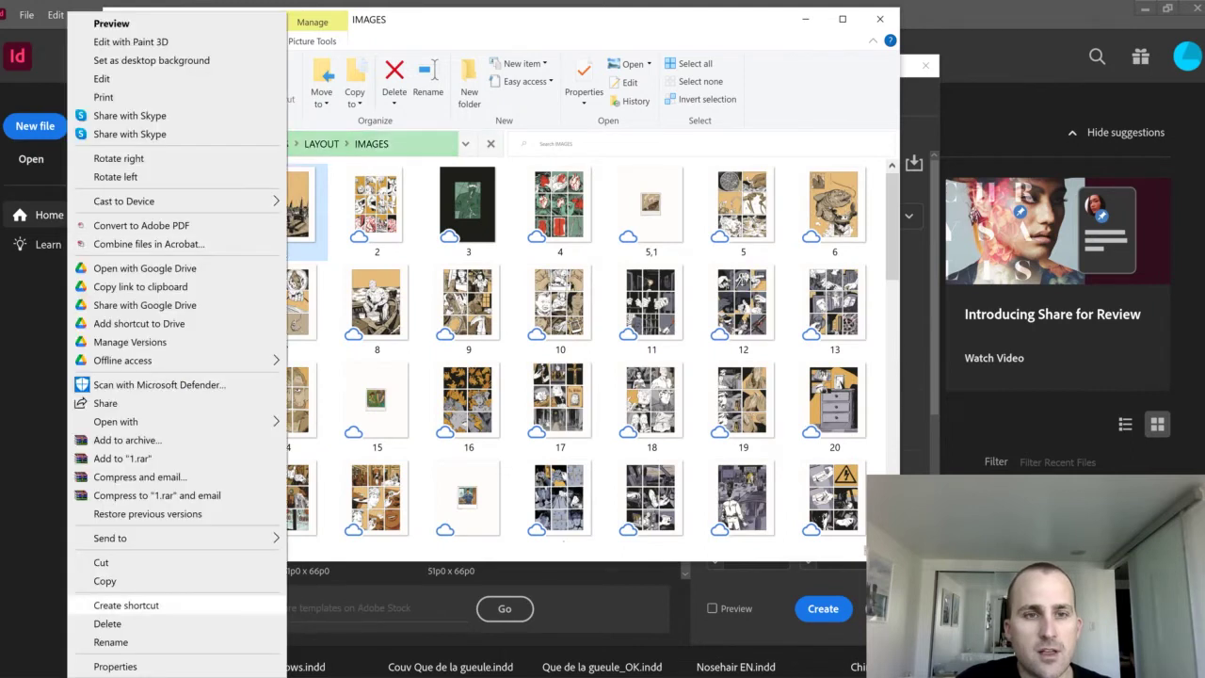
left_click(115, 666)
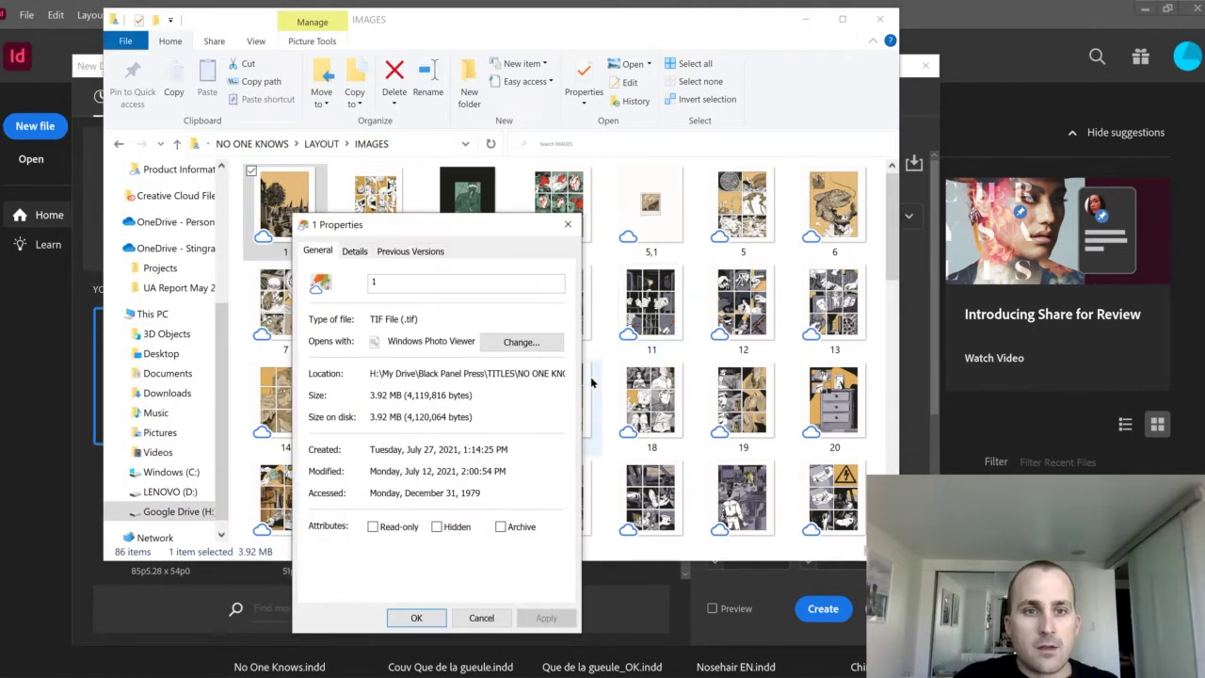
left_click_drag(374, 320, 408, 320)
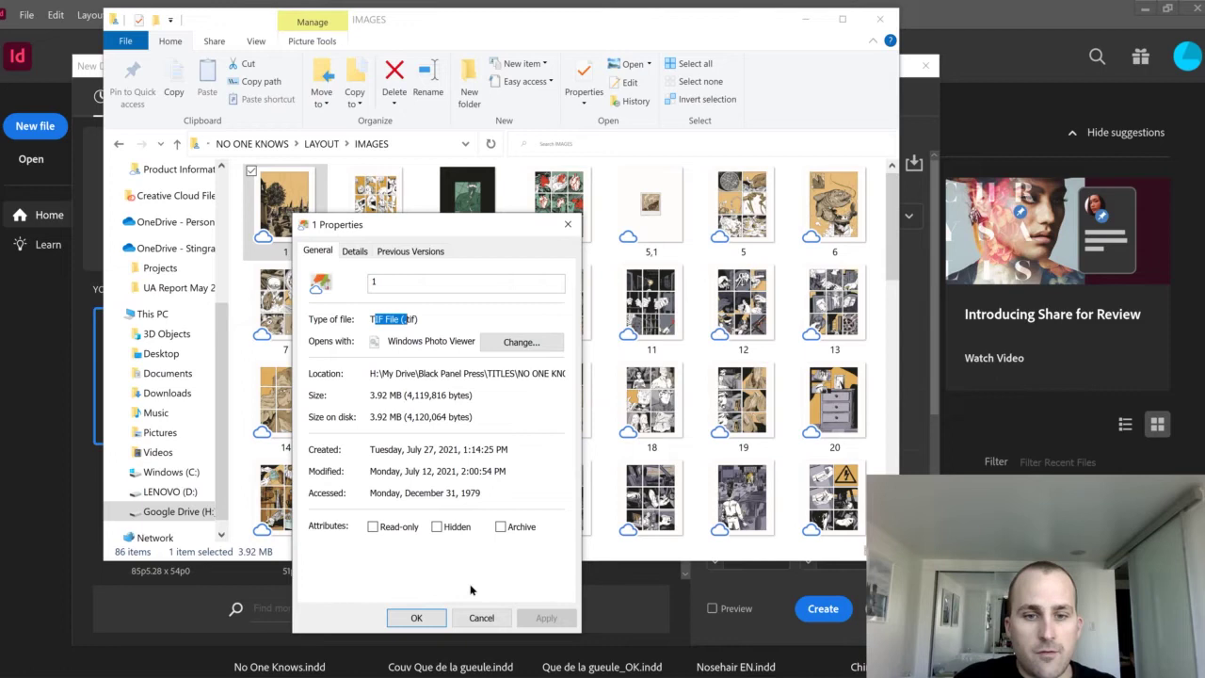
left_click(480, 618)
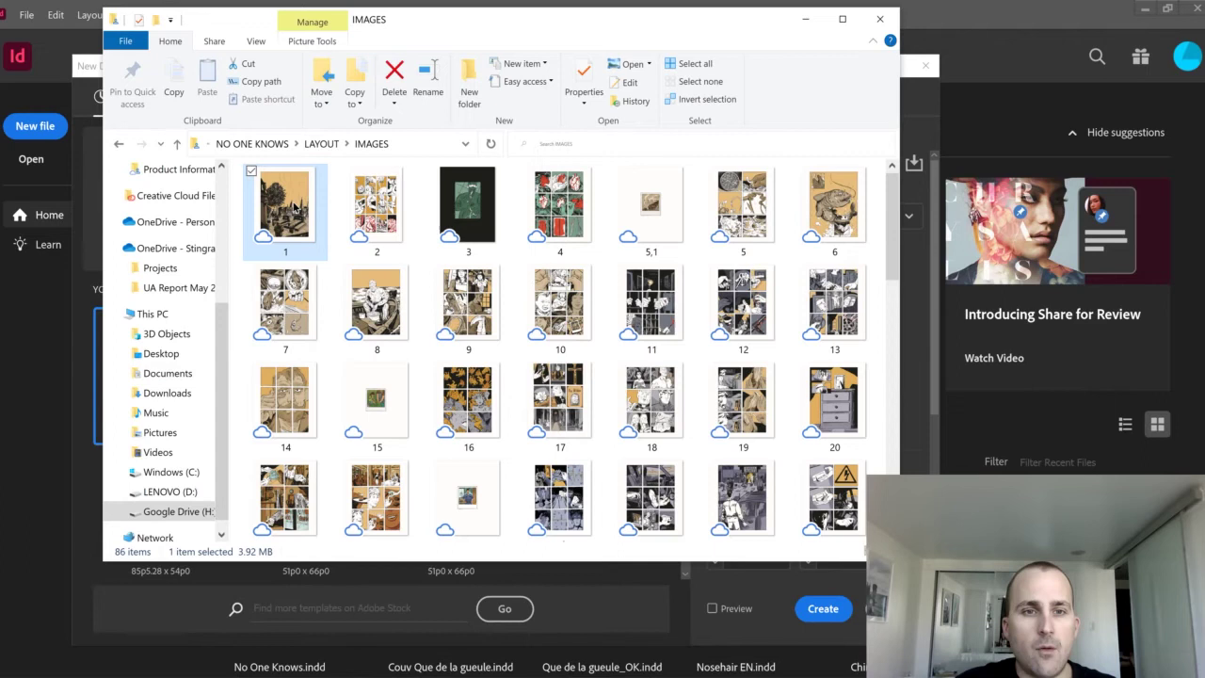
Reselect artwork file 1 to see its 2953 x 3543 pixel dimensions.
right_click(295, 213)
left_click(343, 265)
left_click(287, 216)
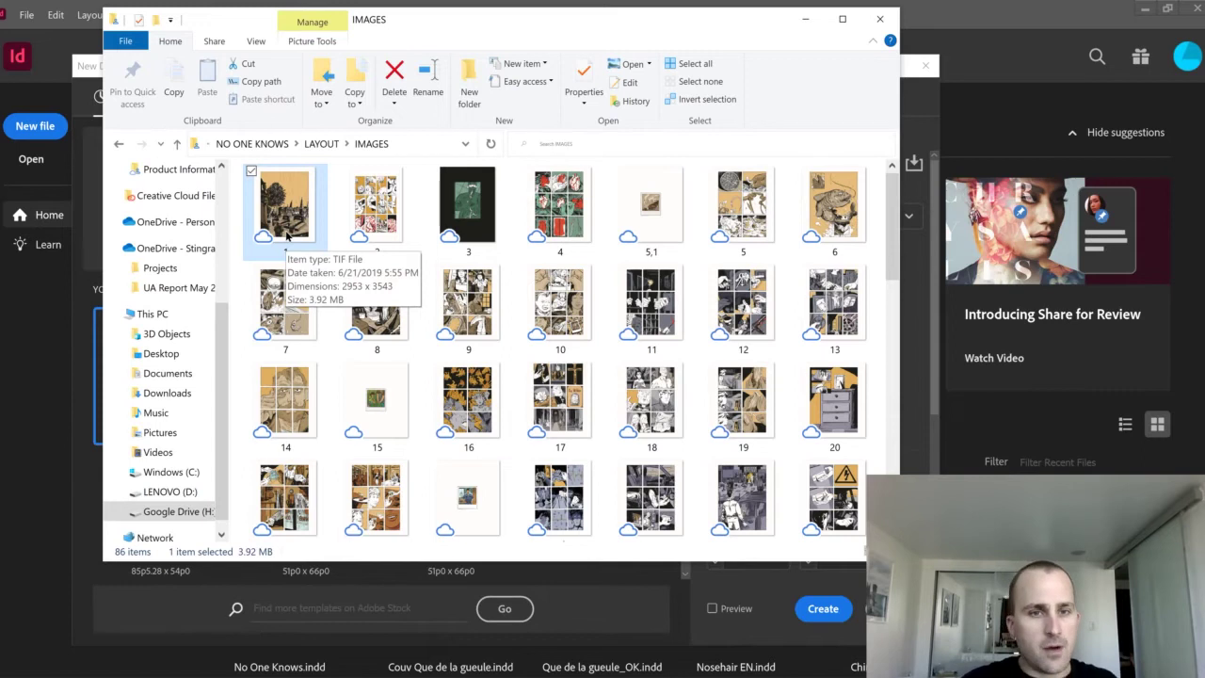
Launch Calculator, narrow it to hide the history and move it up-left.
key("super")
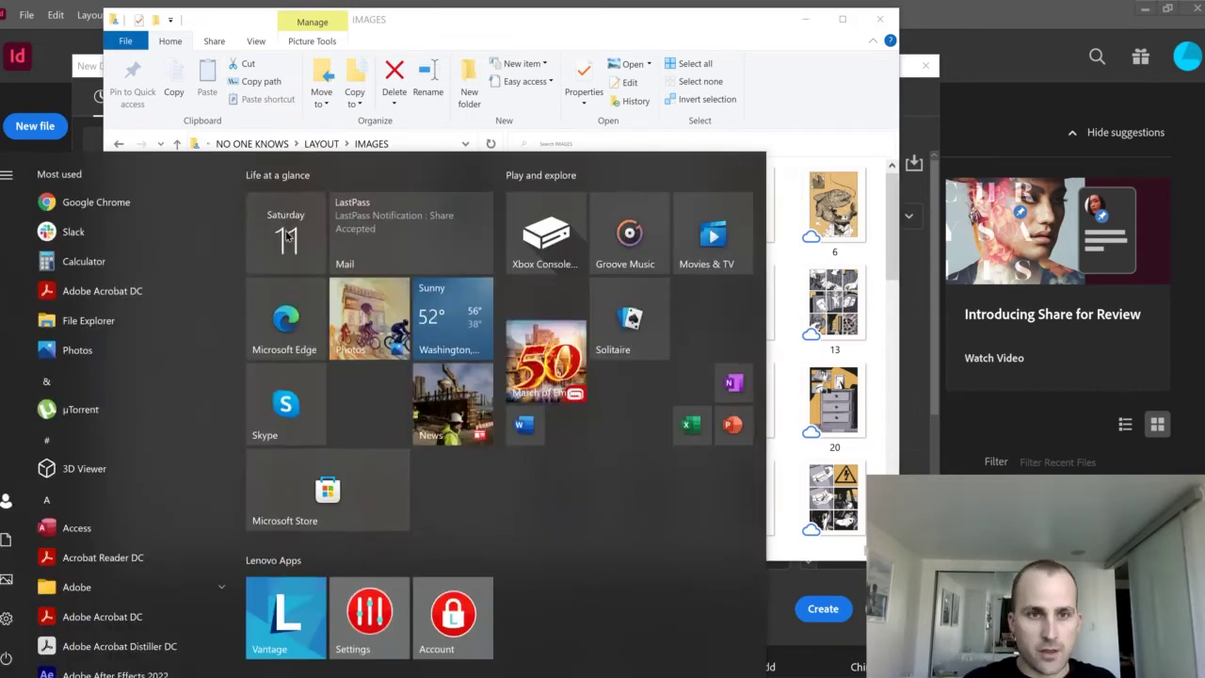
type("calculator")
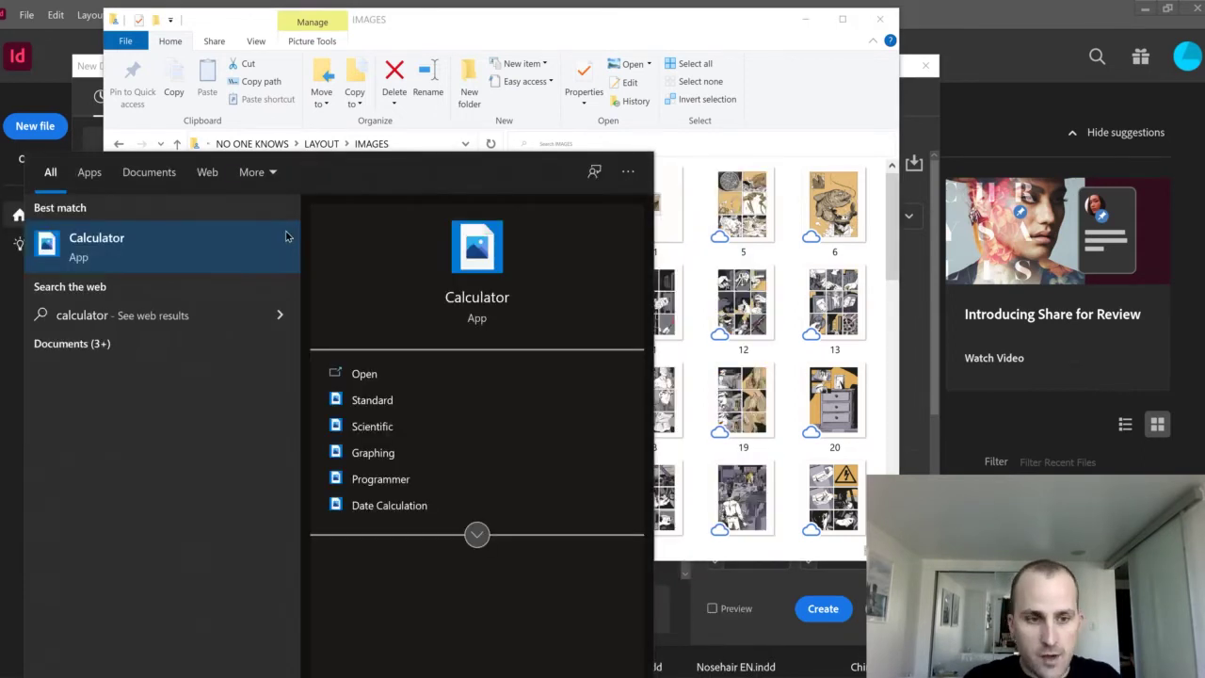
key("Return")
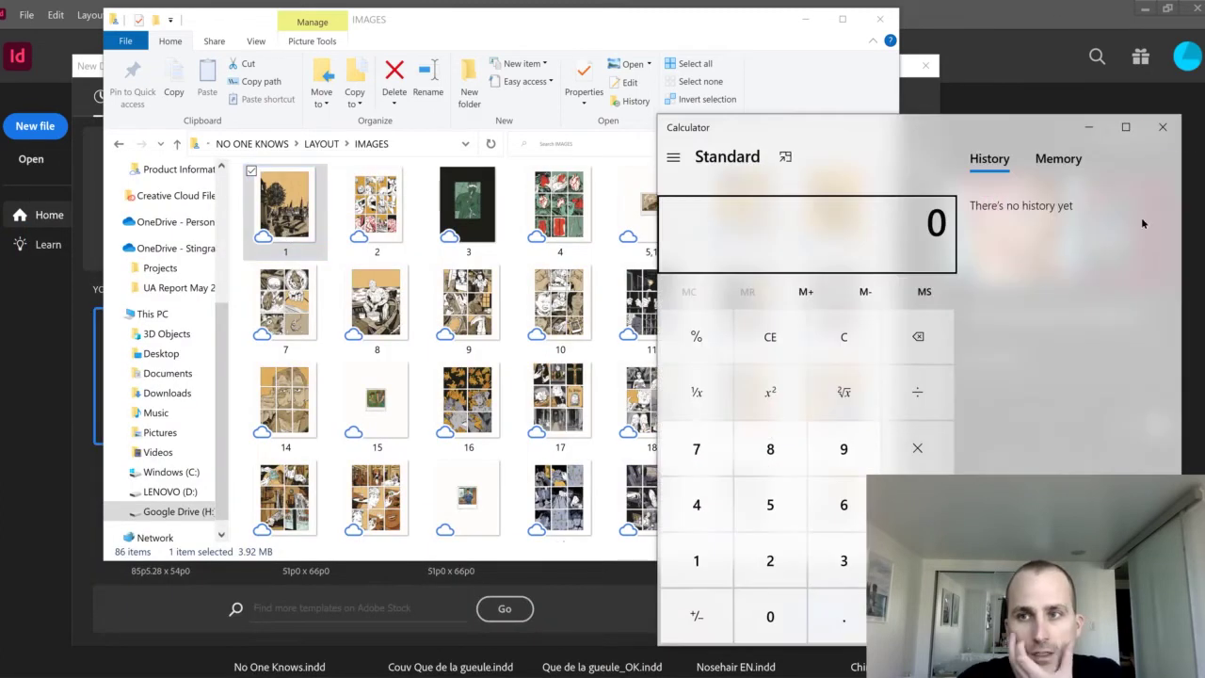
left_click_drag(1182, 269, 1048, 275)
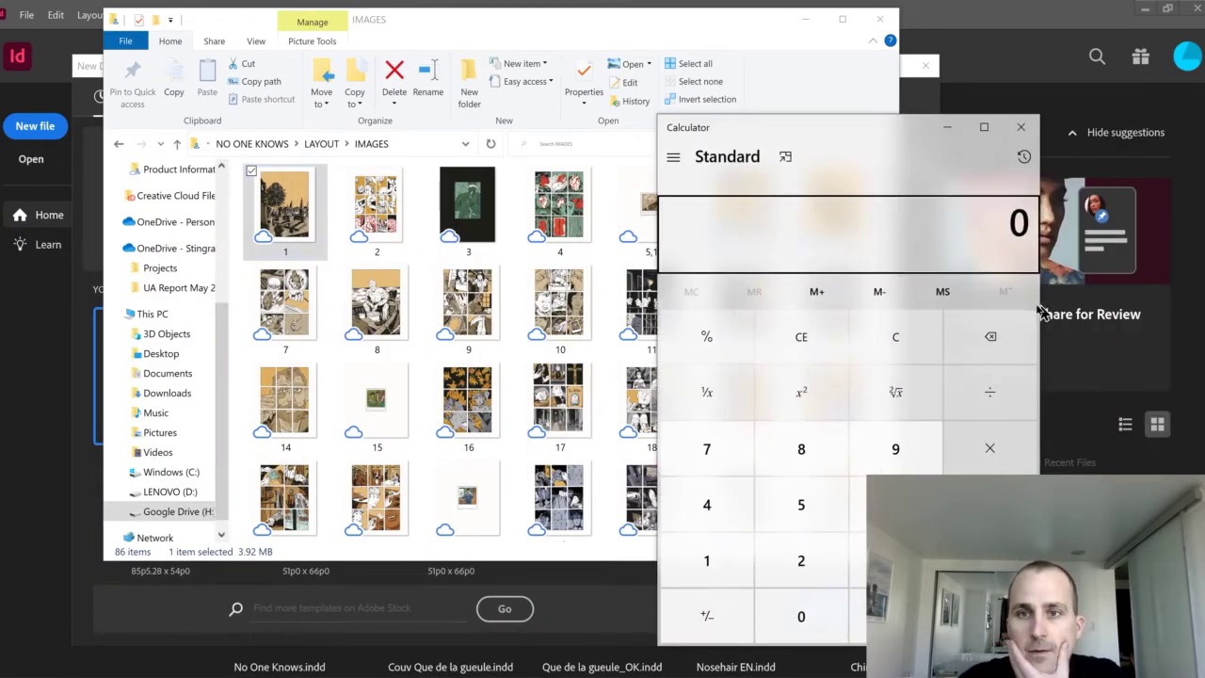
left_click_drag(854, 129, 794, 59)
View artwork file 1's pixel dimensions and resolution in its properties.
left_click(271, 233)
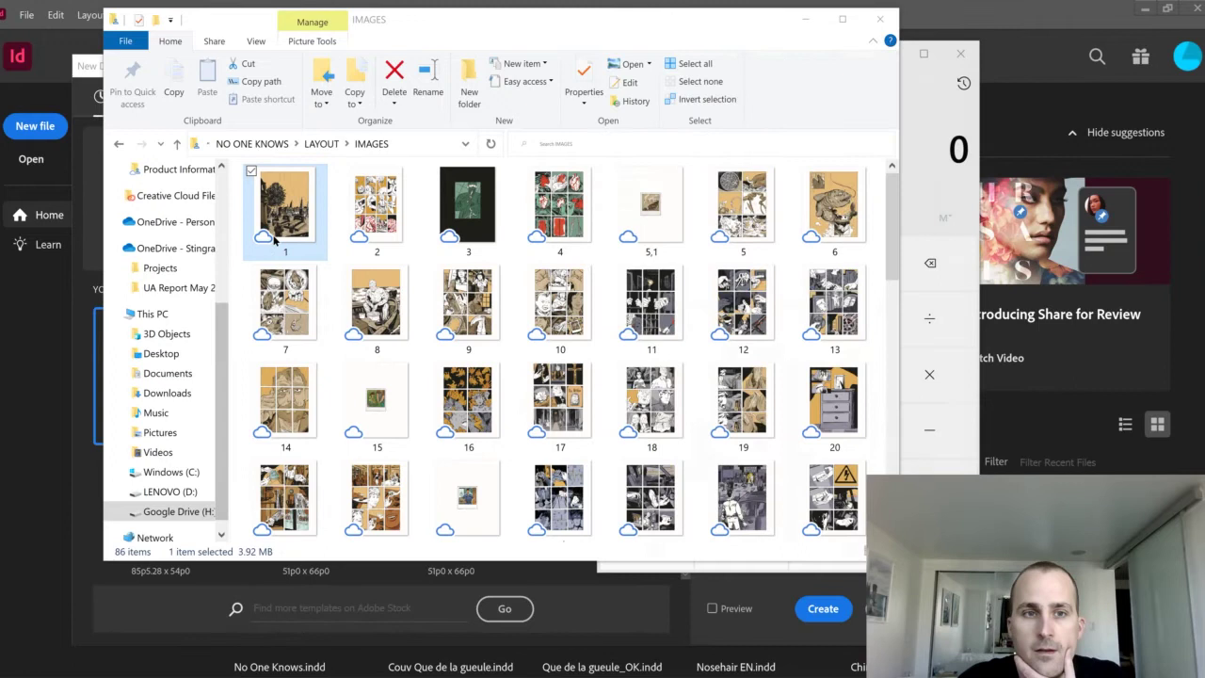
right_click(271, 234)
left_click(100, 665)
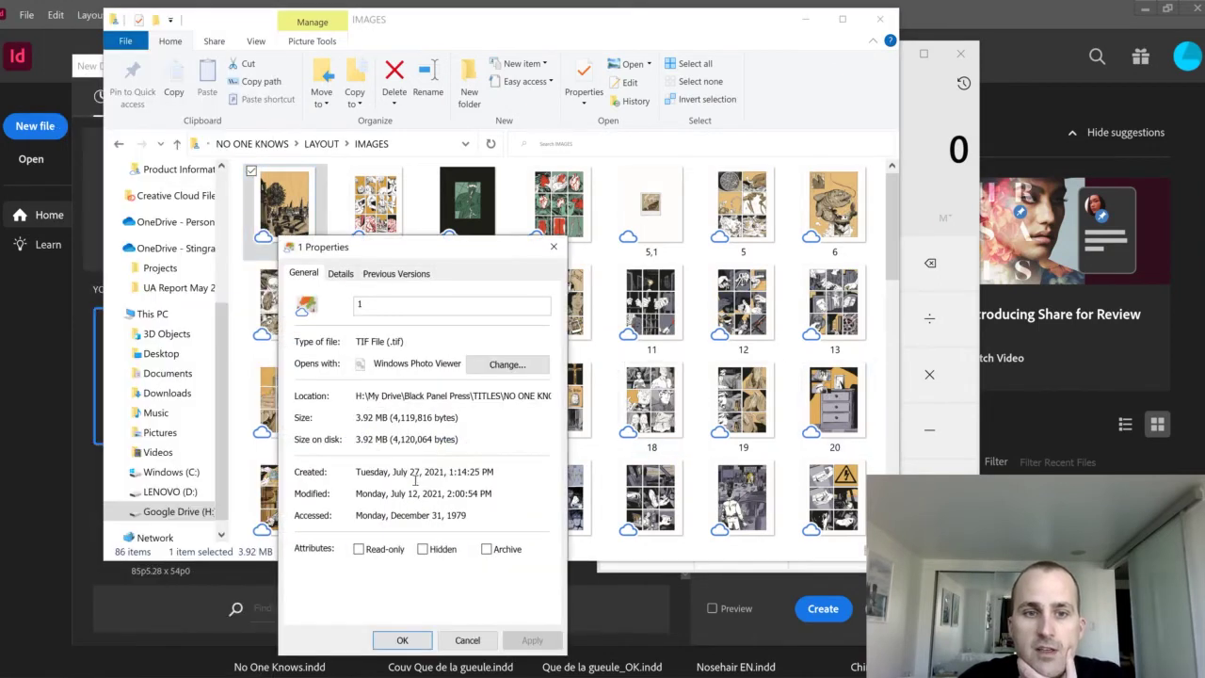
left_click(343, 275)
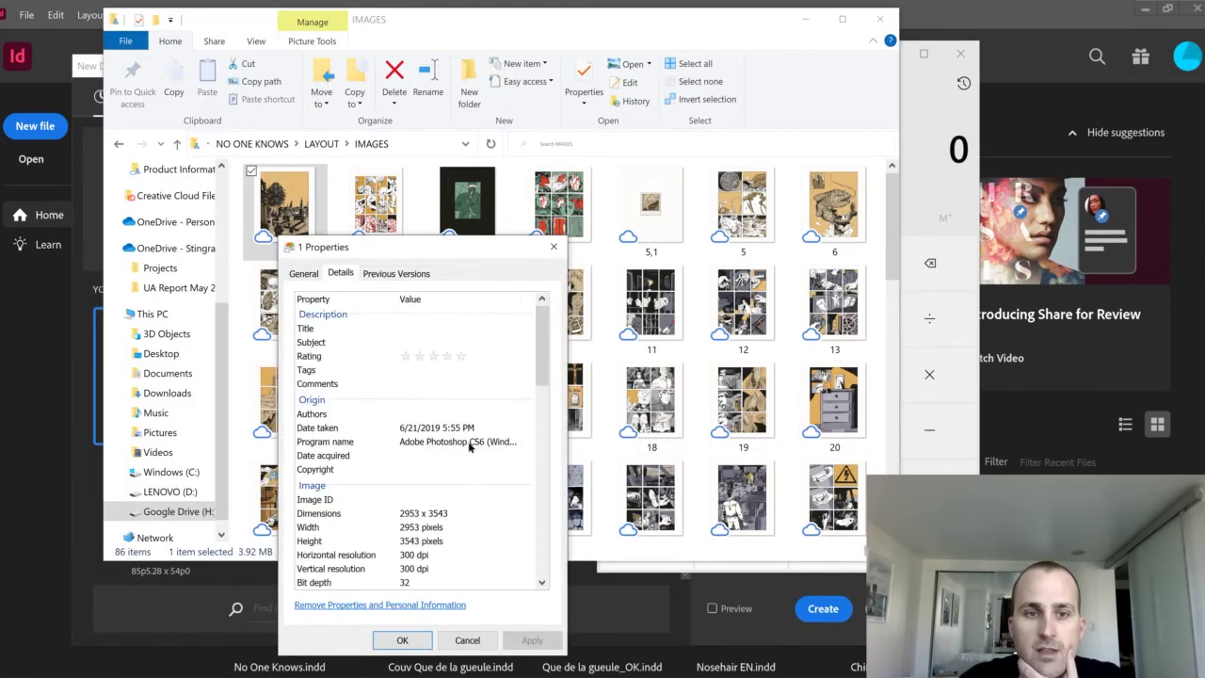
Compute 2953 ÷ 300 and 3543 ÷ 300 (11.81 in), then return to InDesign.
left_click(941, 203)
type("29")
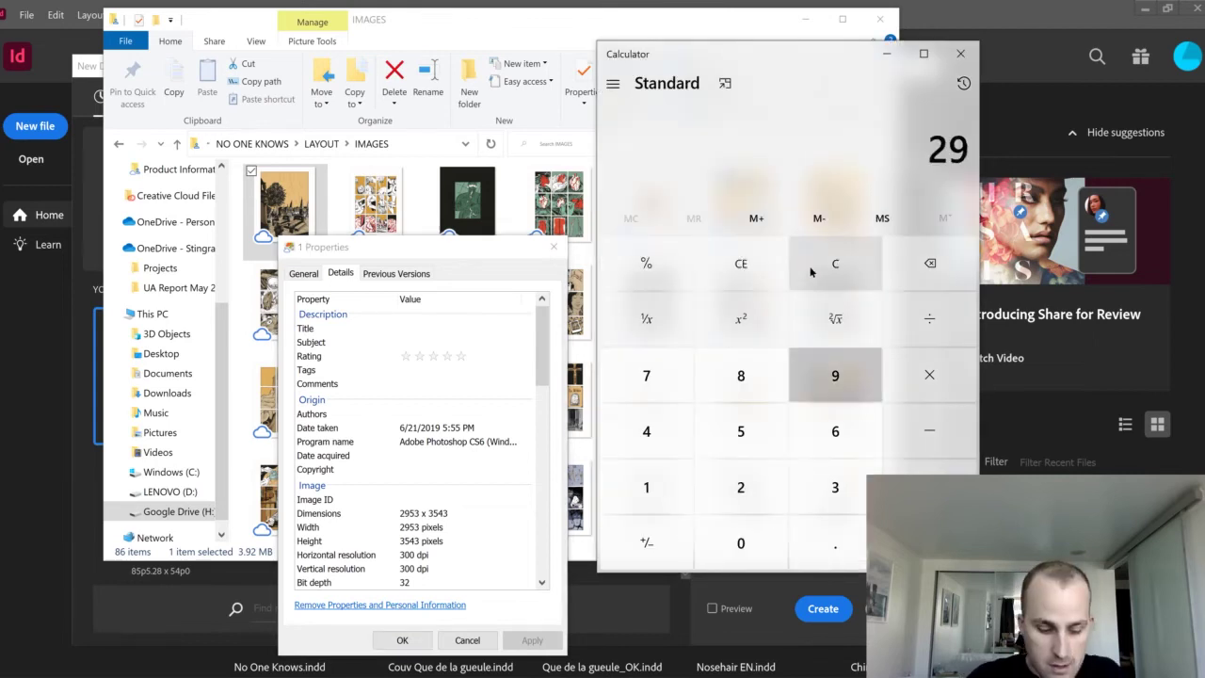
type("53/300")
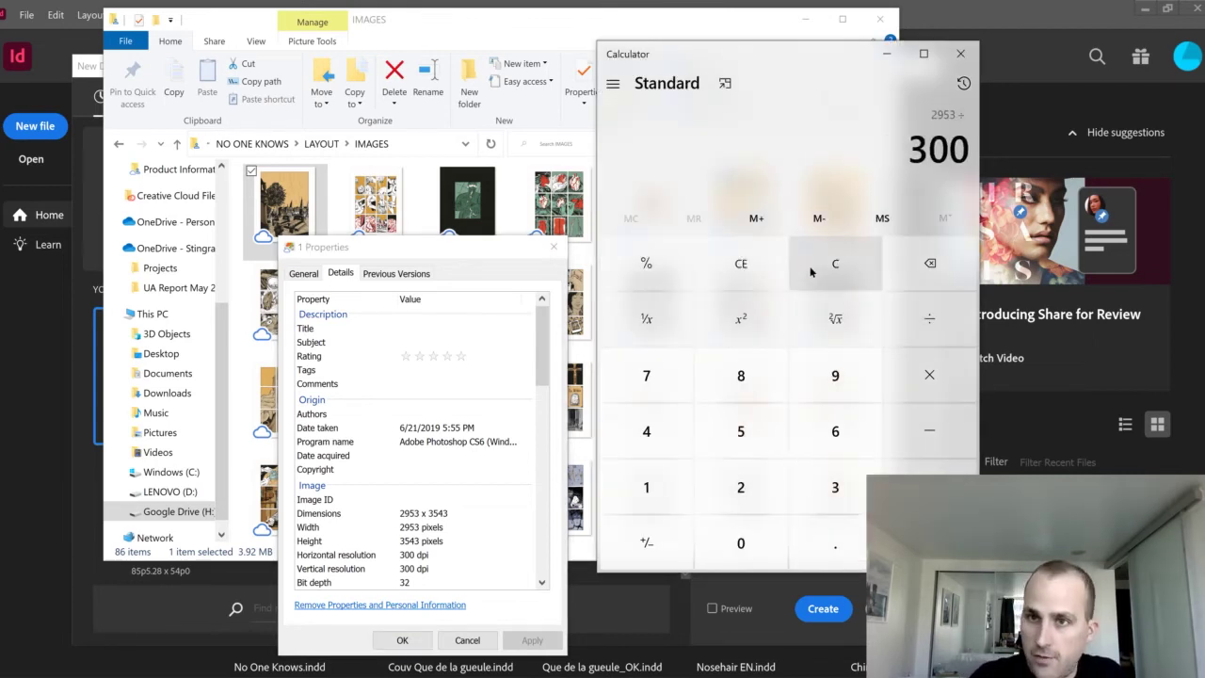
key("Return")
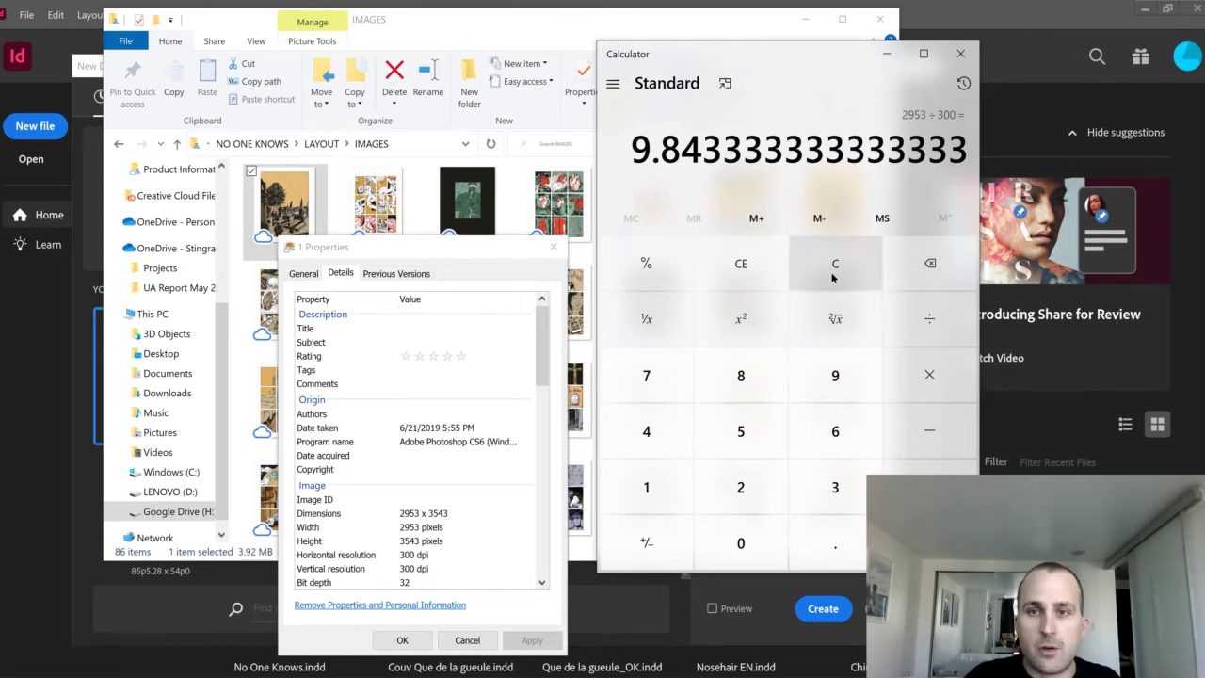
left_click(832, 275)
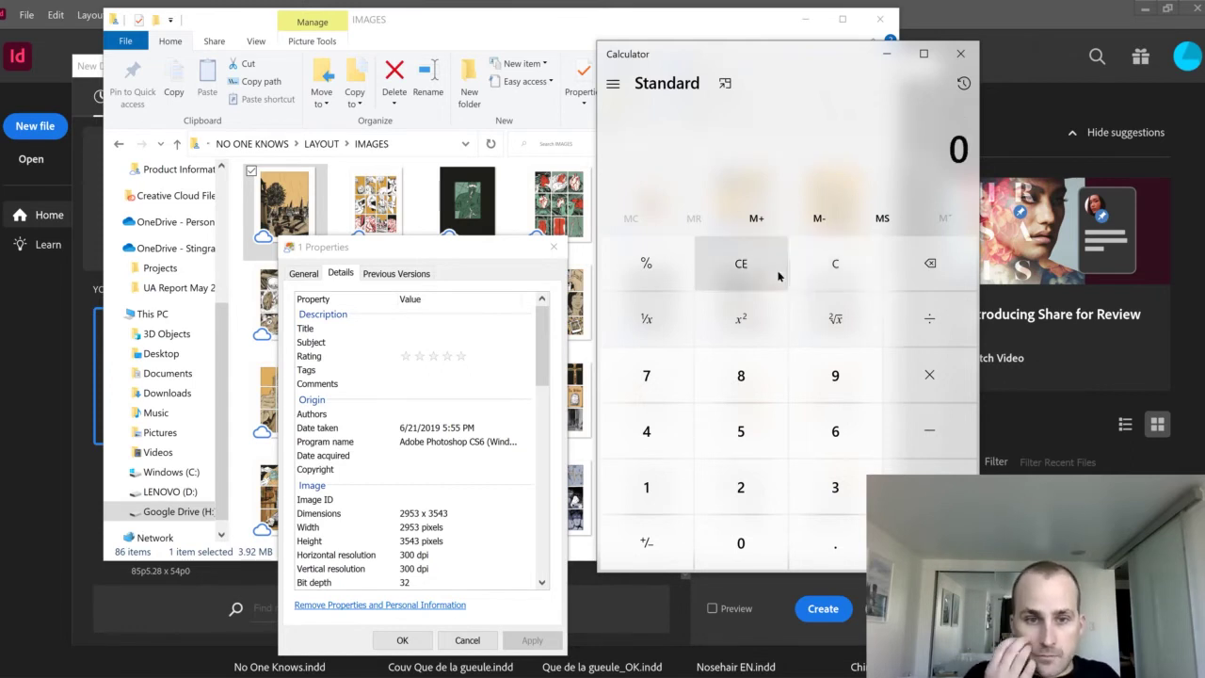
type("35")
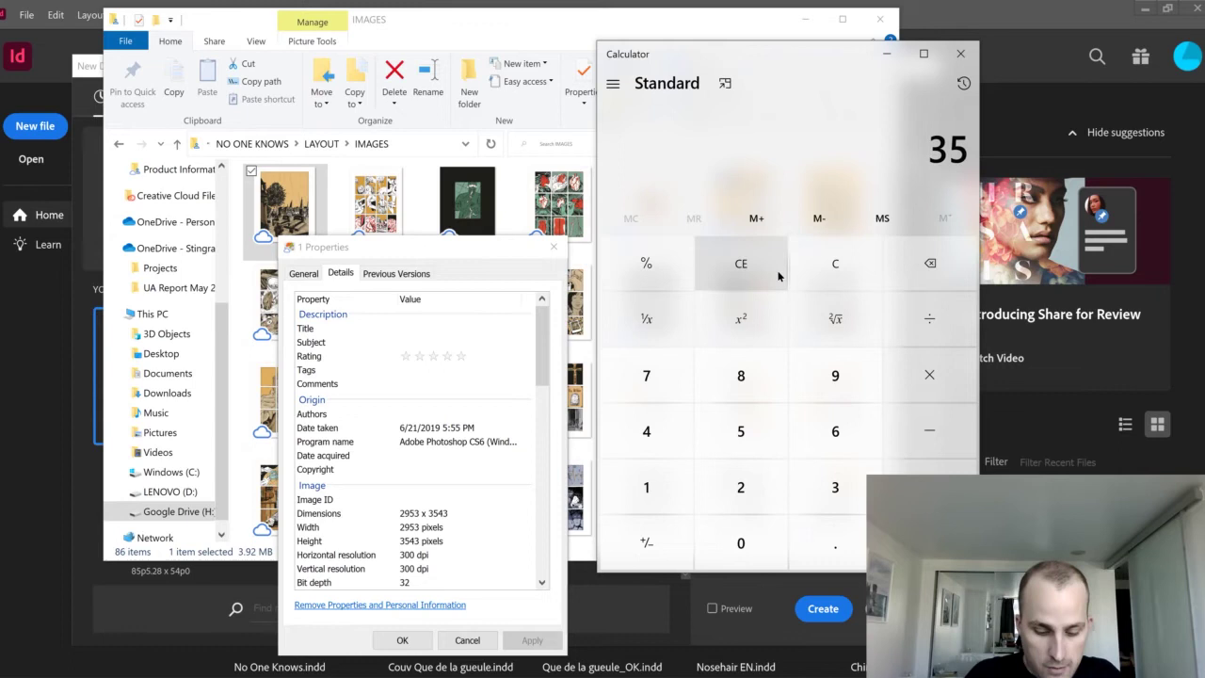
type("43/300")
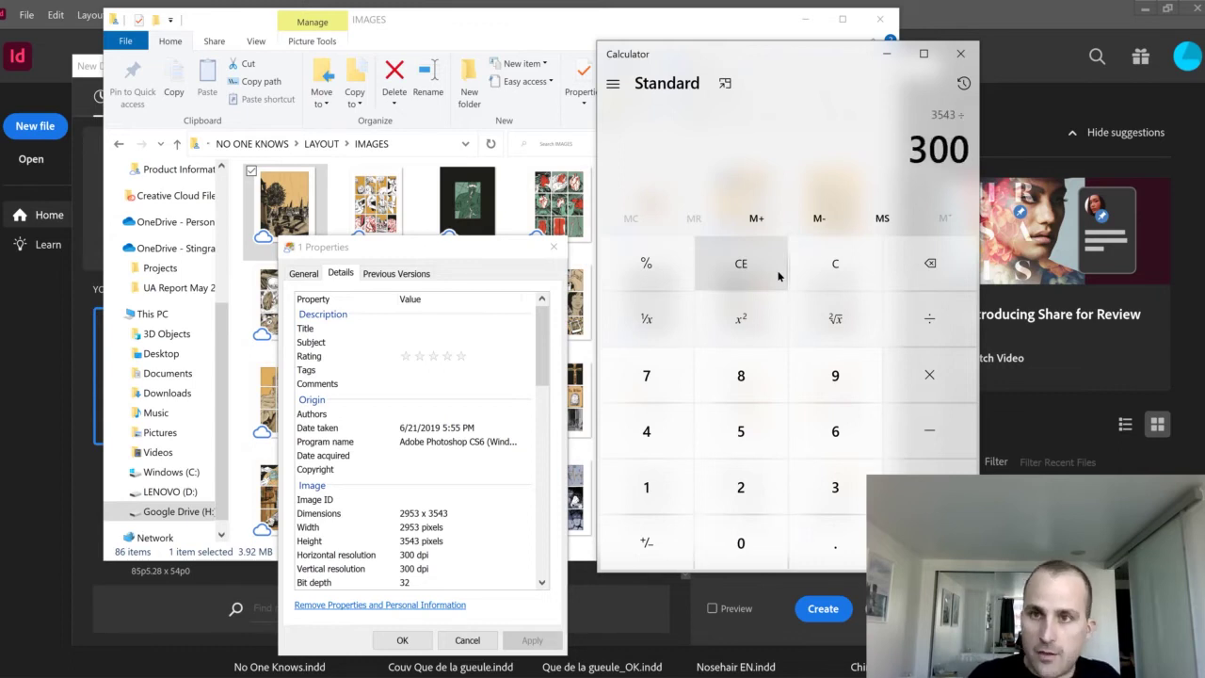
key("Return")
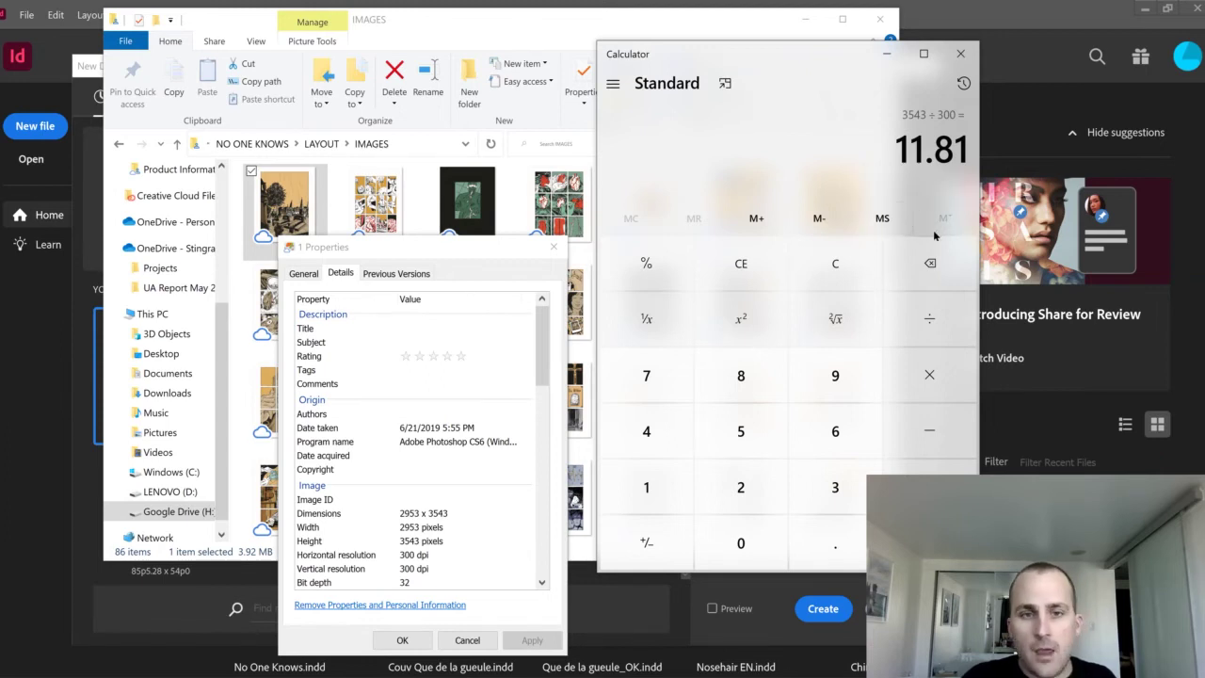
left_click(960, 54)
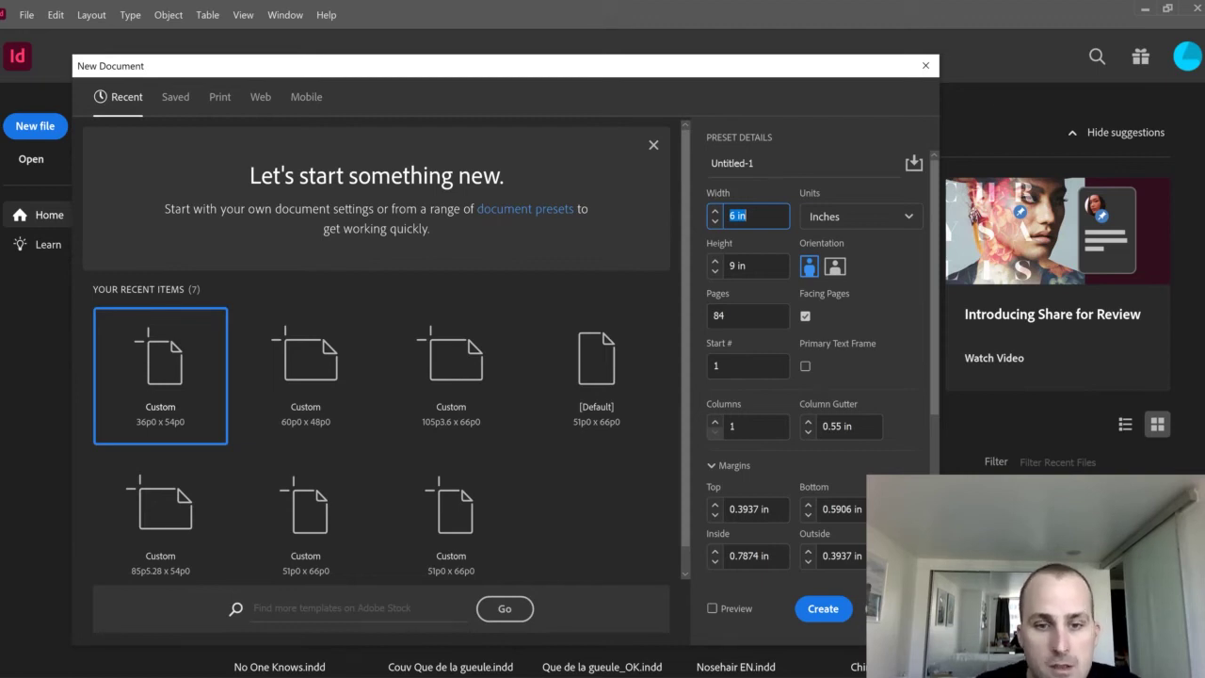
mouse_move(642, 677)
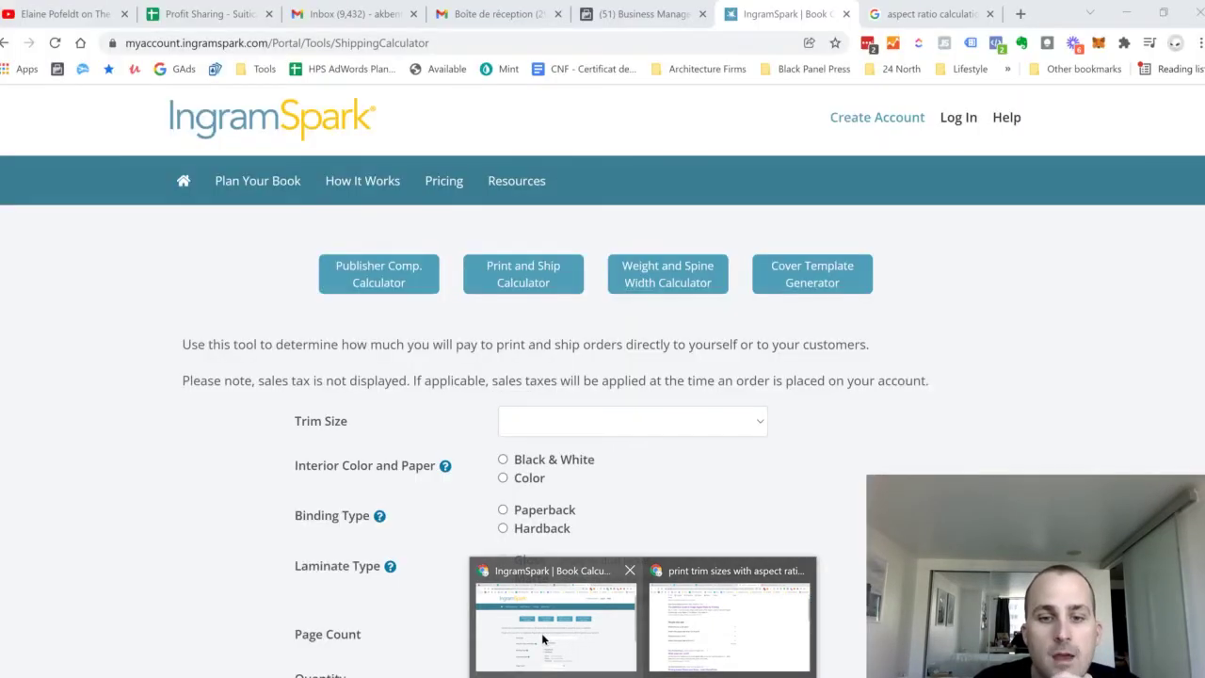
Open the IngramSpark calculator's Trim Size list and scroll through the standard sizes.
left_click(542, 639)
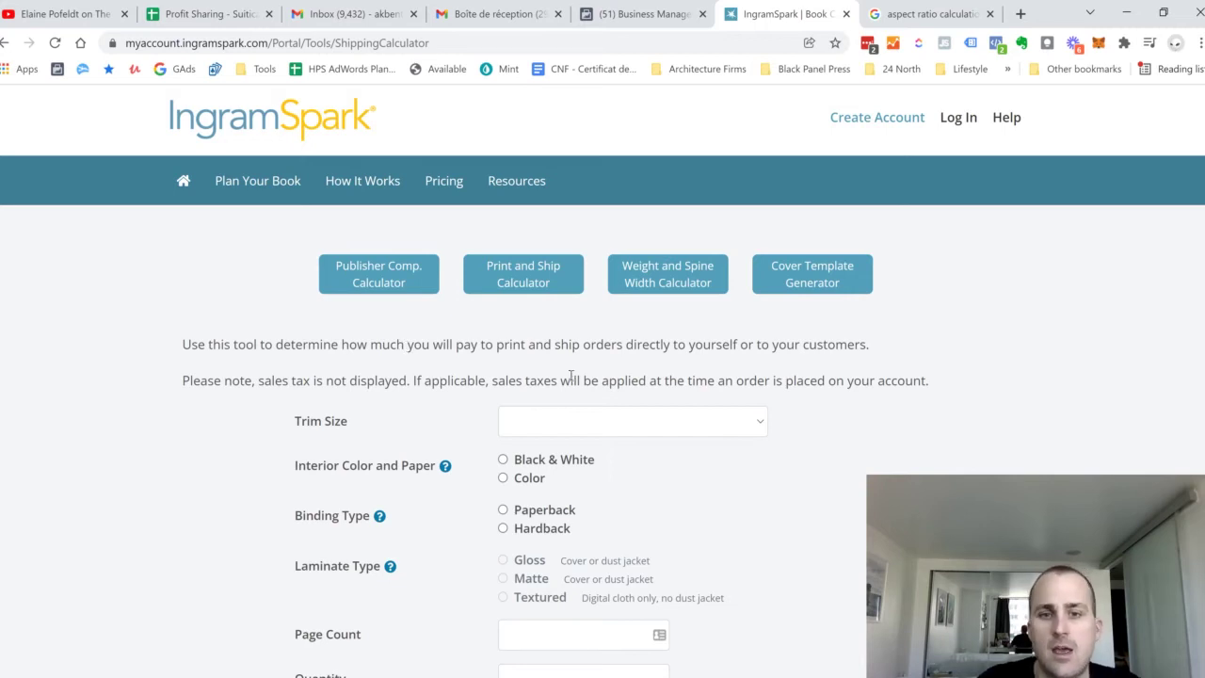
left_click(544, 424)
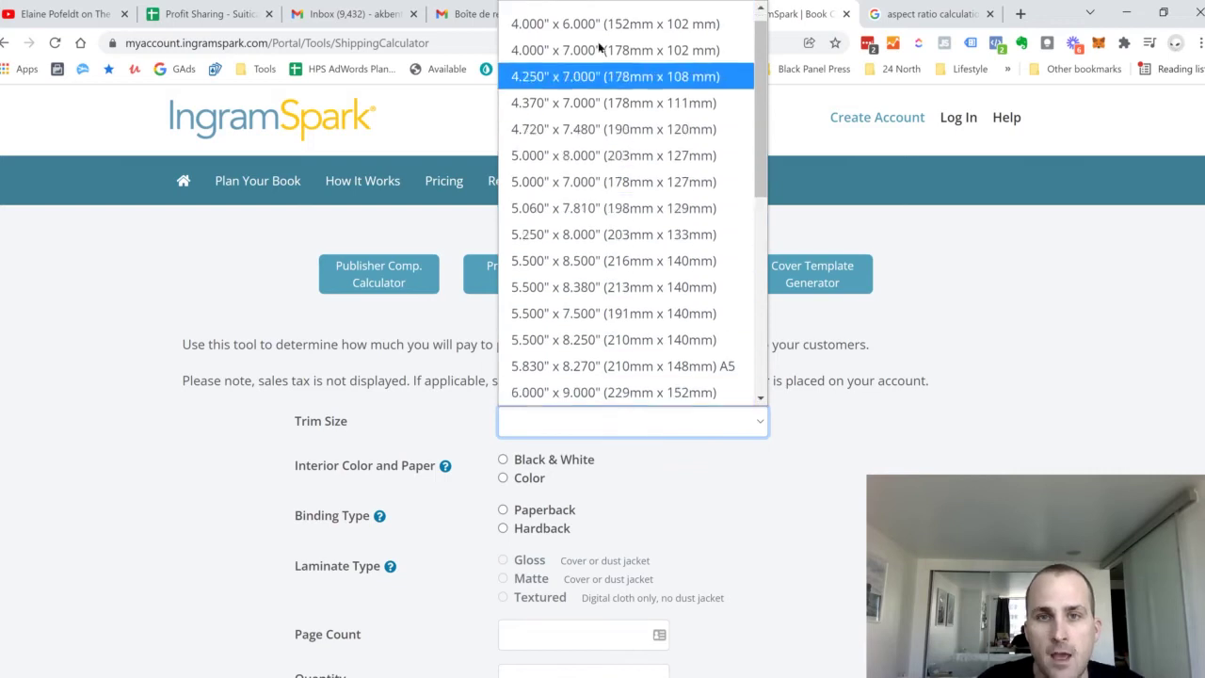
scroll(589, 40, "up", 1)
scroll(584, 188, "down", 5)
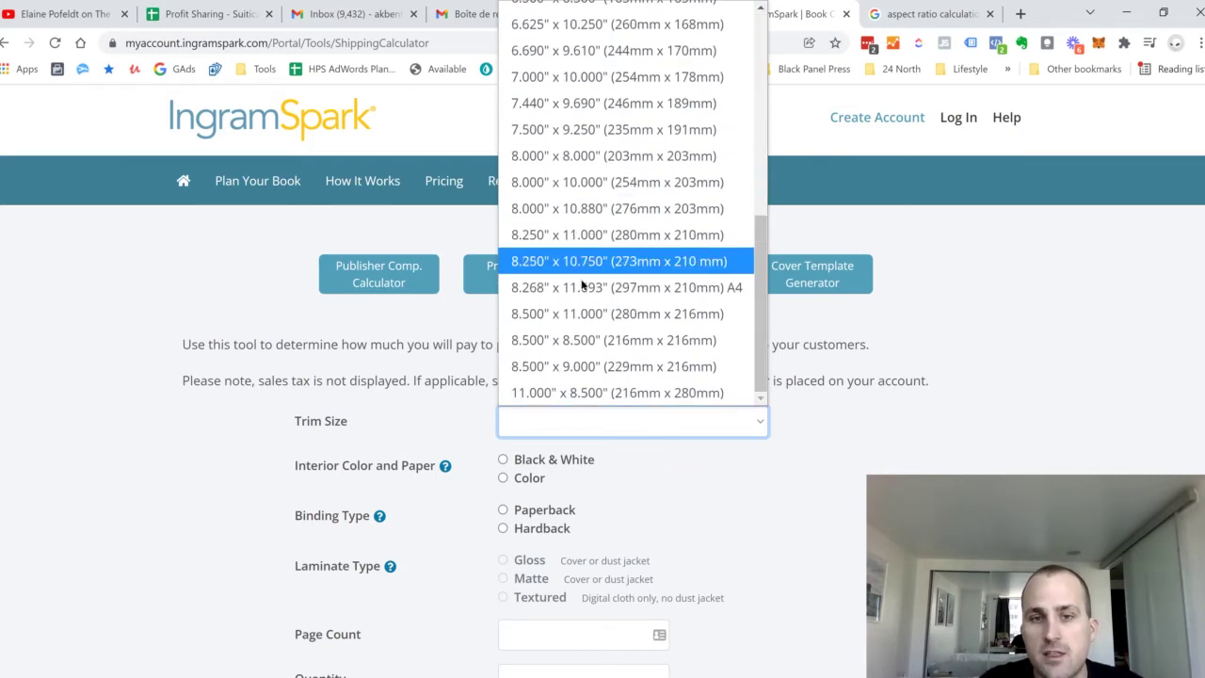
scroll(580, 320, "up", 5)
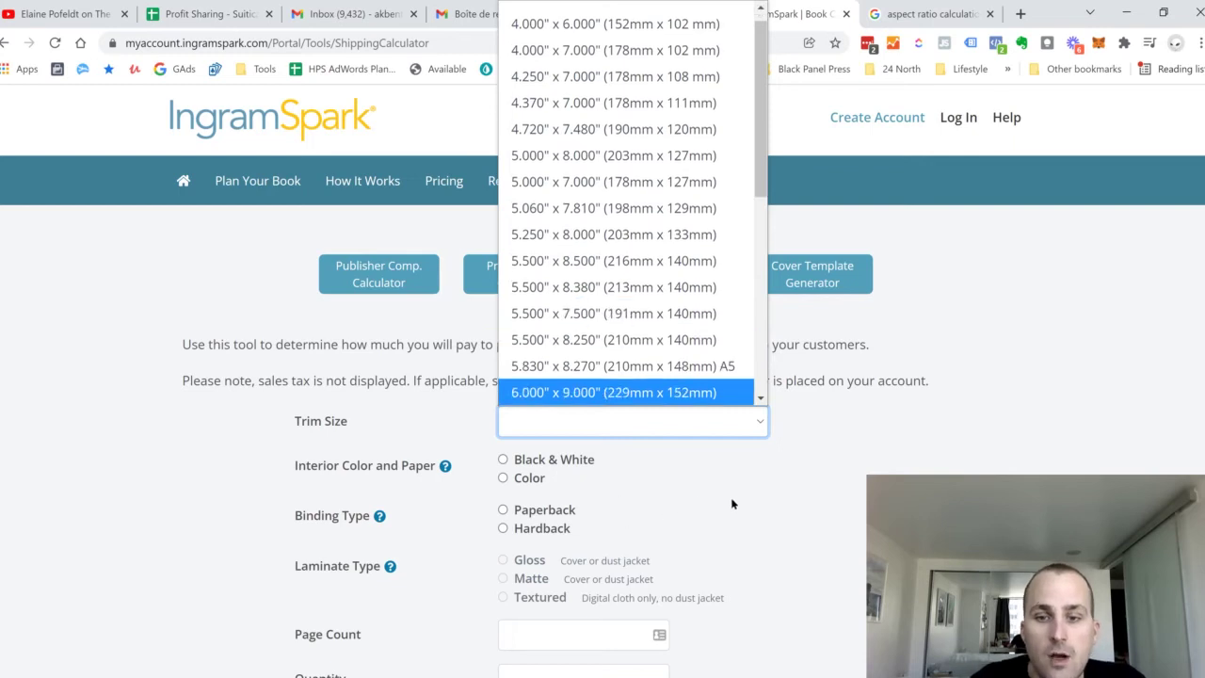
Calculate 9.8 ÷ 11.8 in Calculator, giving a 0.8305 width-to-height ratio.
key("XF86Calculator")
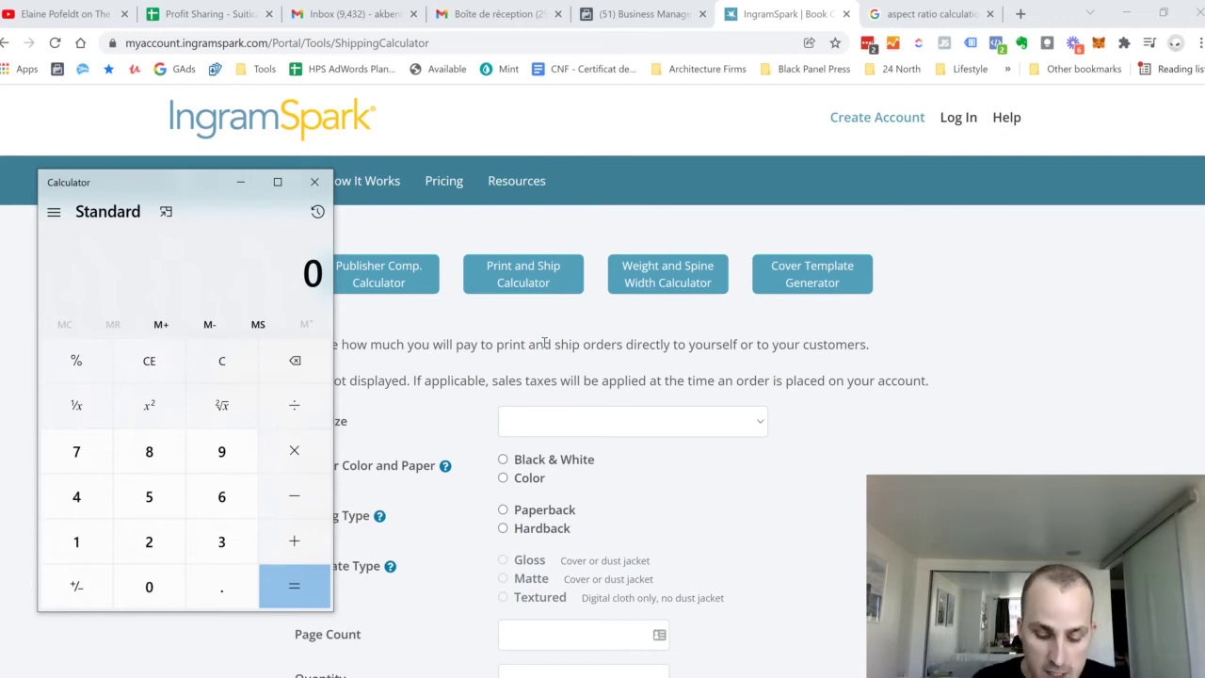
type("9.8")
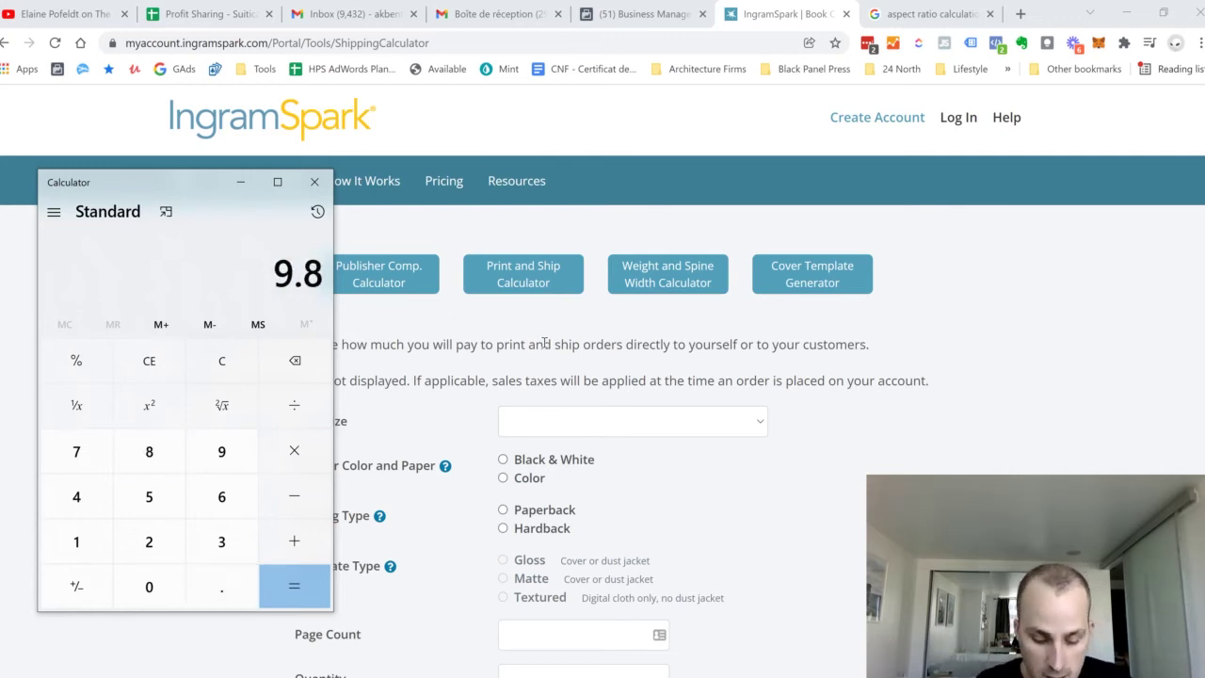
type("/11.8")
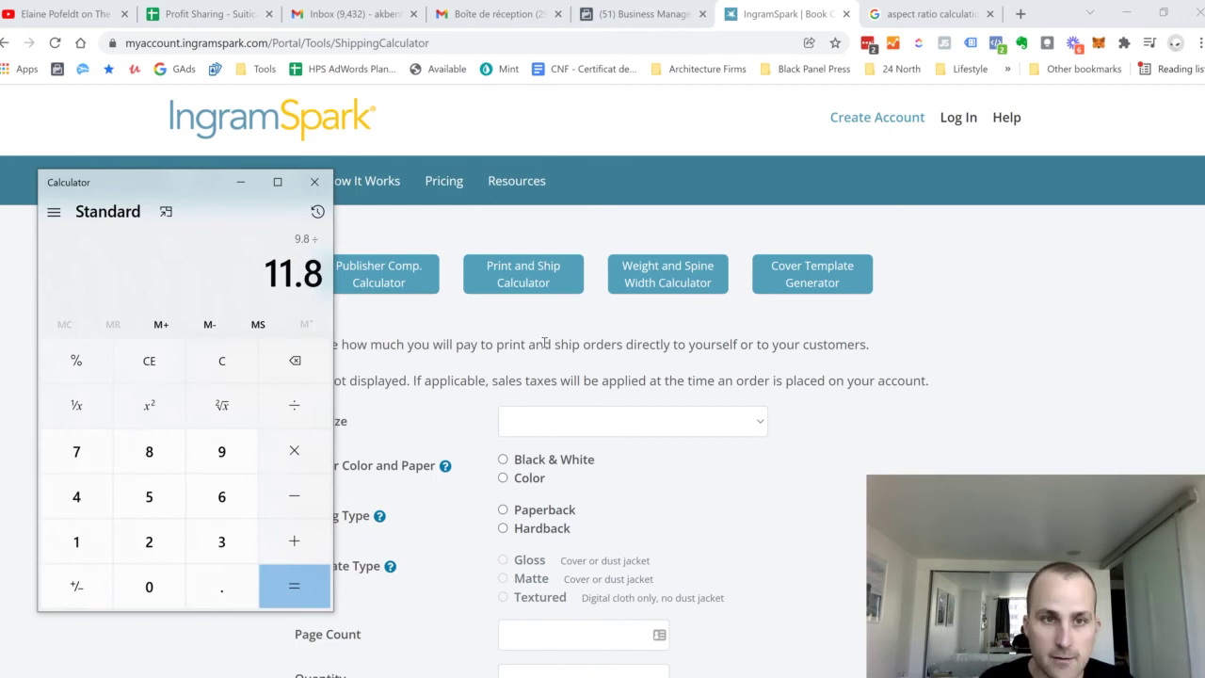
key("Return")
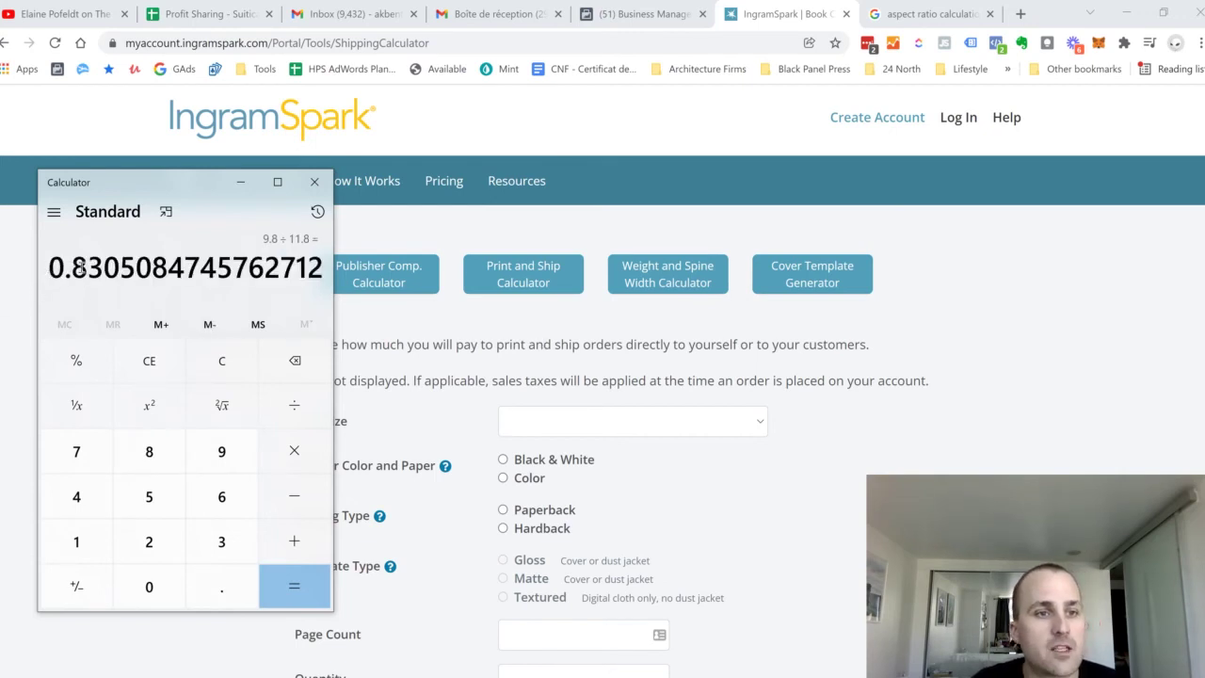
left_click_drag(74, 267, 100, 268)
left_click(105, 299)
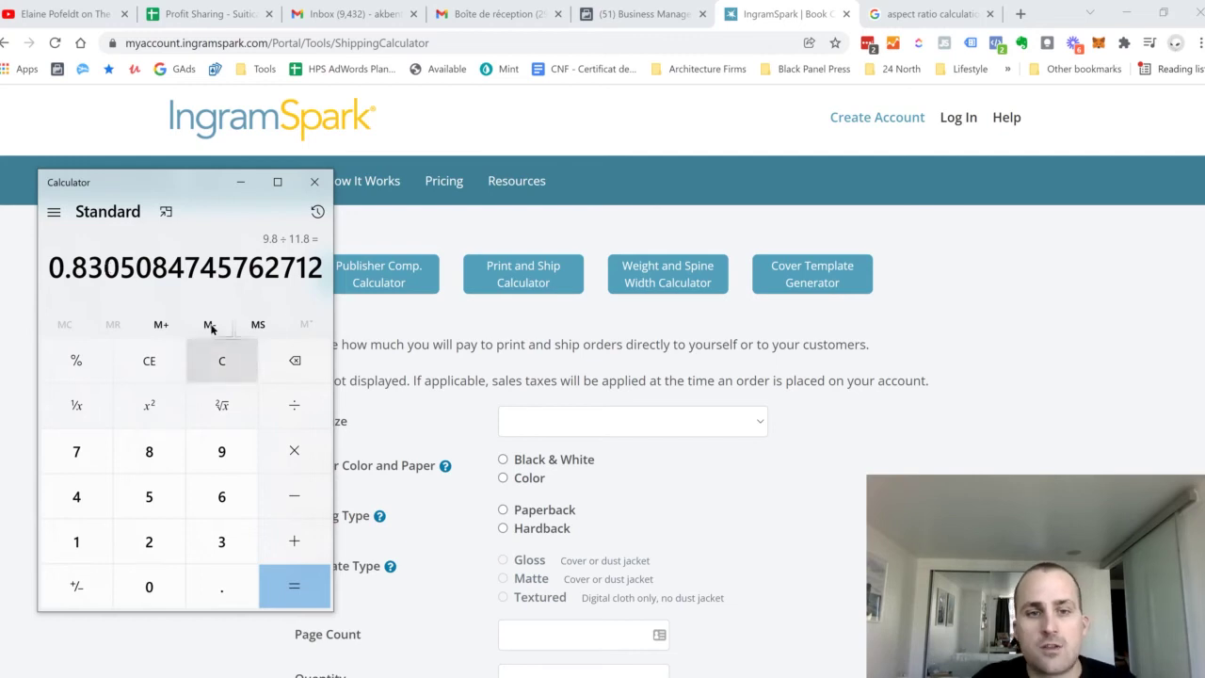
Scroll the Trim Size list comparing 7.500" x 9.250" and 8.000" x 10.000" to 0.83.
left_click(692, 428)
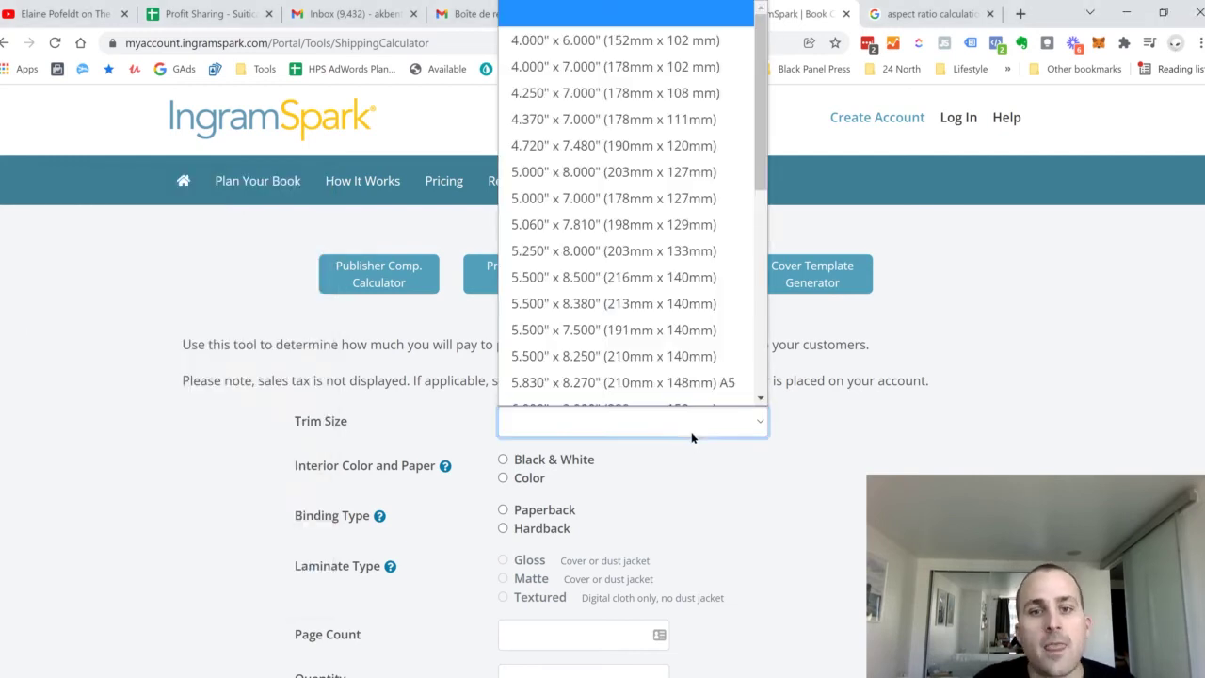
scroll(645, 281, "down", 5)
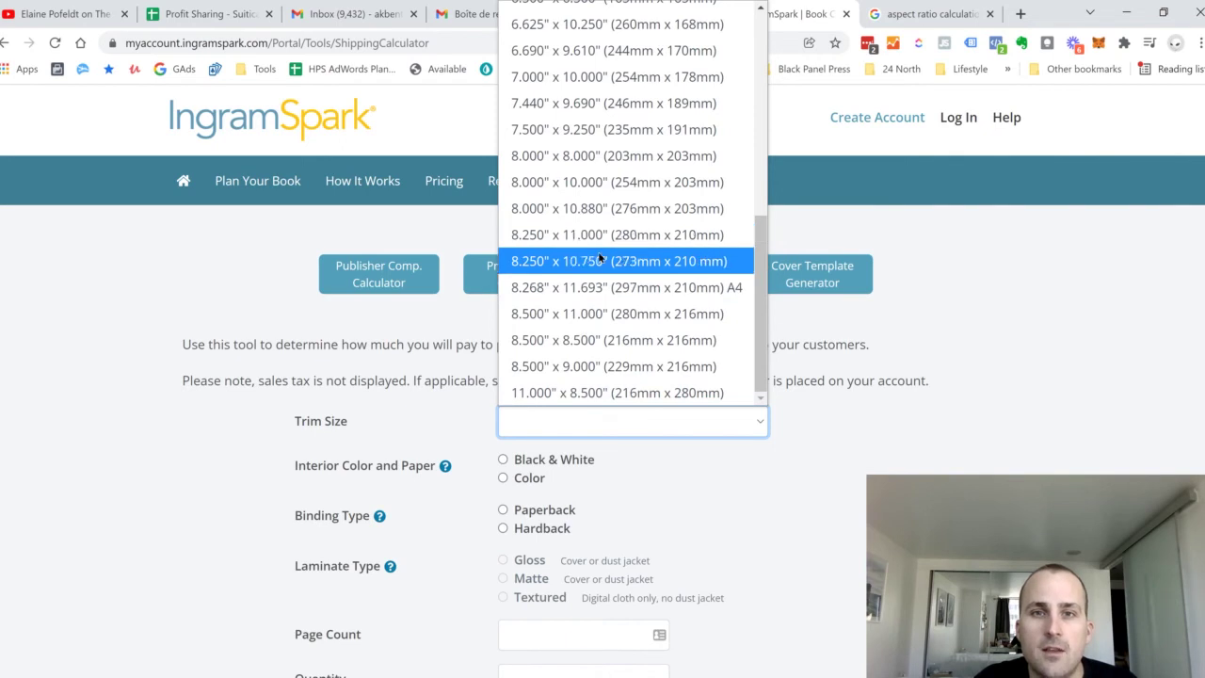
scroll(600, 269, "up", 1)
scroll(601, 272, "up", 5)
scroll(616, 292, "down", 5)
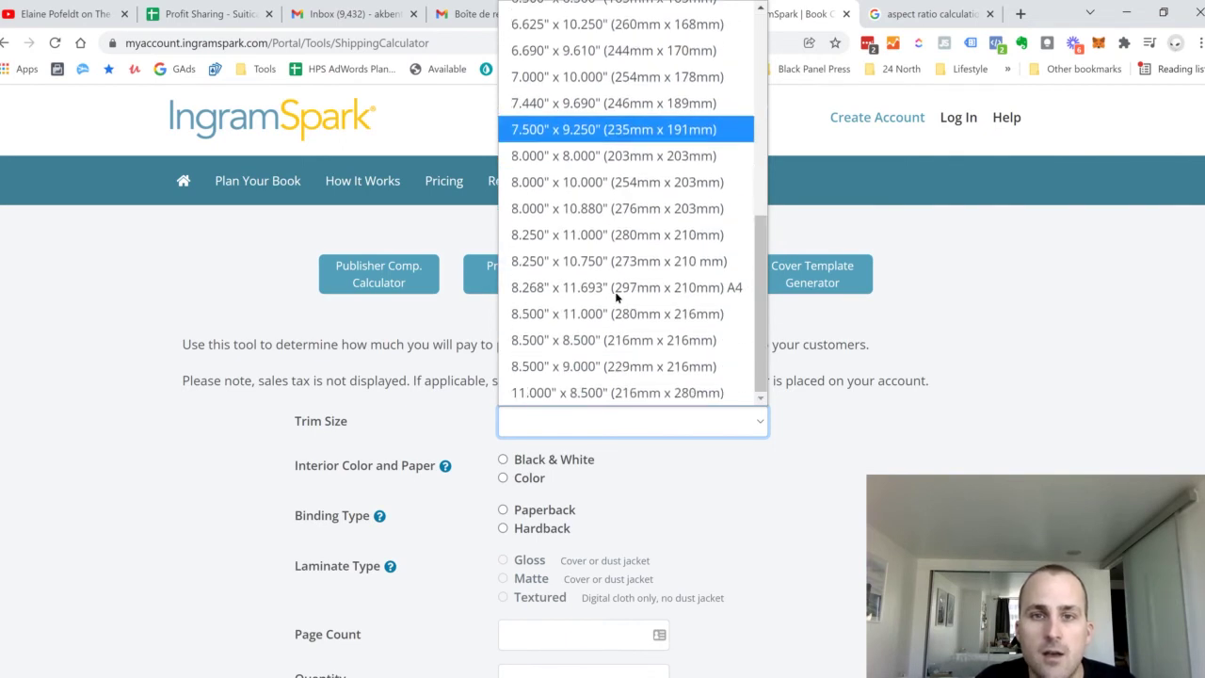
scroll(617, 297, "up", 2)
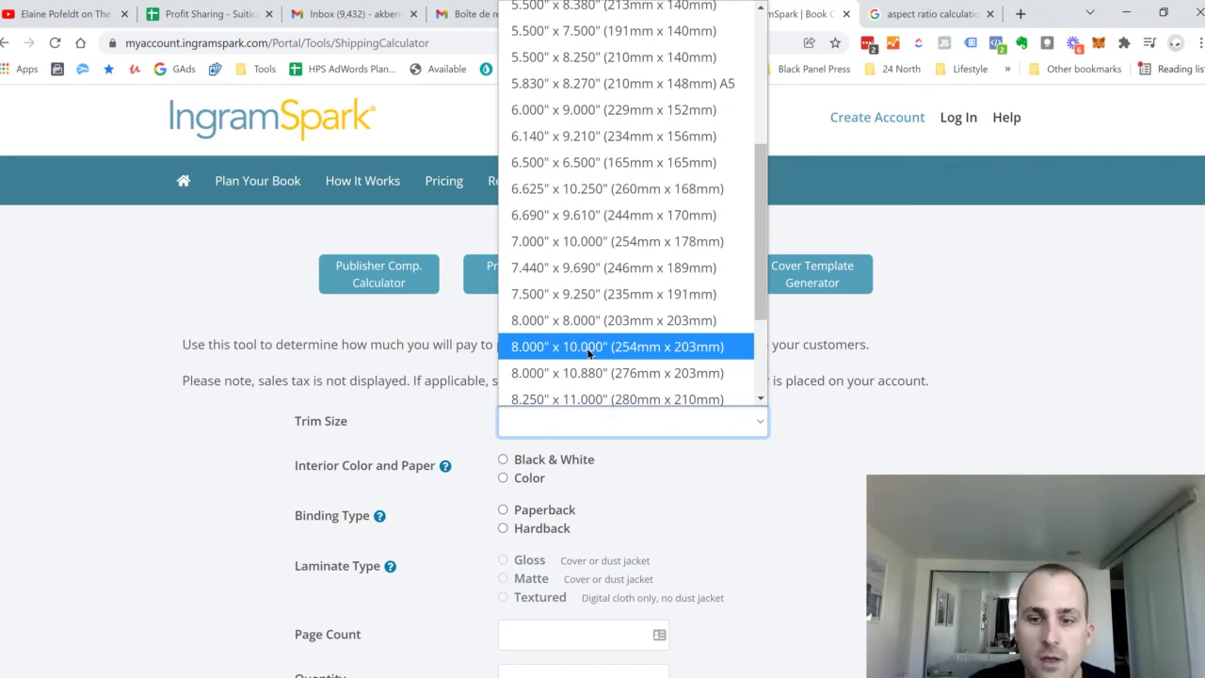
Multiply the 0.8305 ratio by 10 to get an 8.305-inch width.
key("alt+Tab")
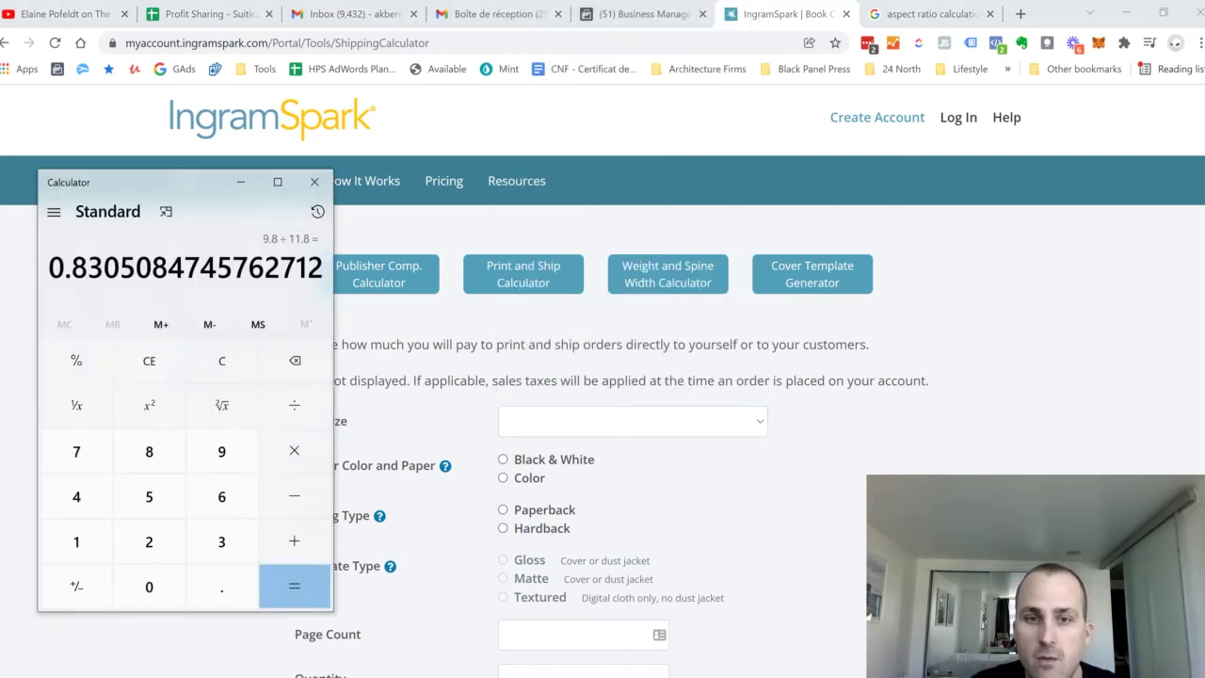
left_click_drag(71, 266, 99, 268)
left_click(99, 266)
left_click(177, 258)
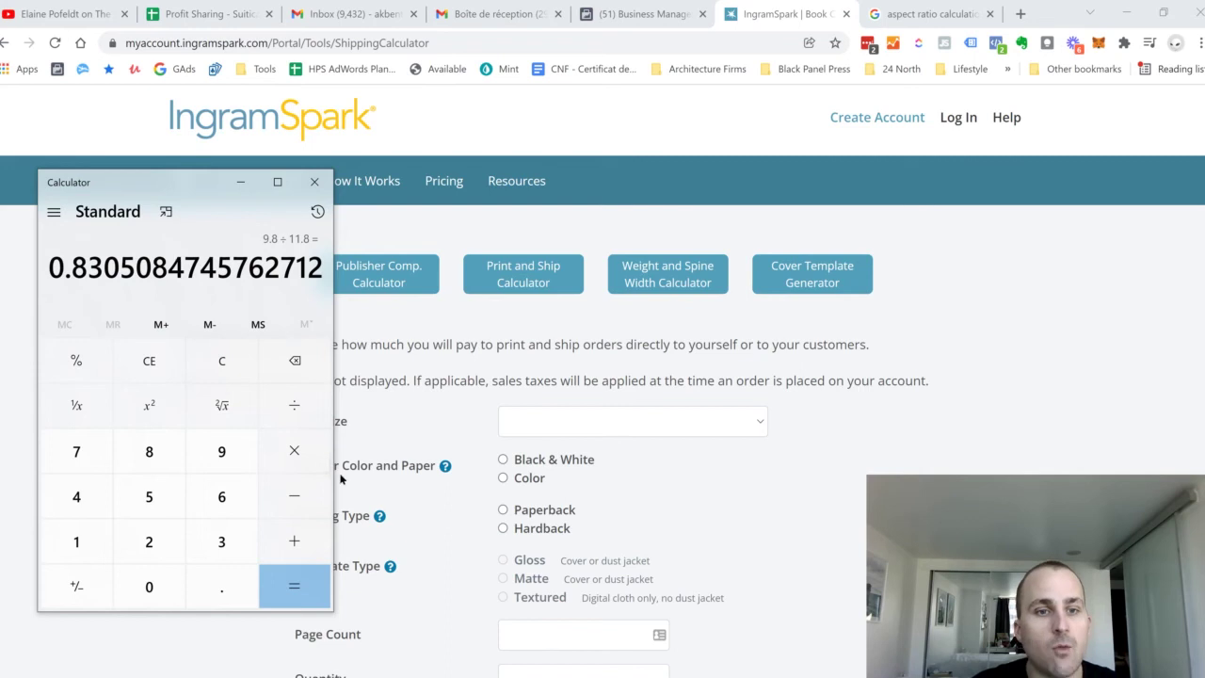
left_click(312, 459)
type("10")
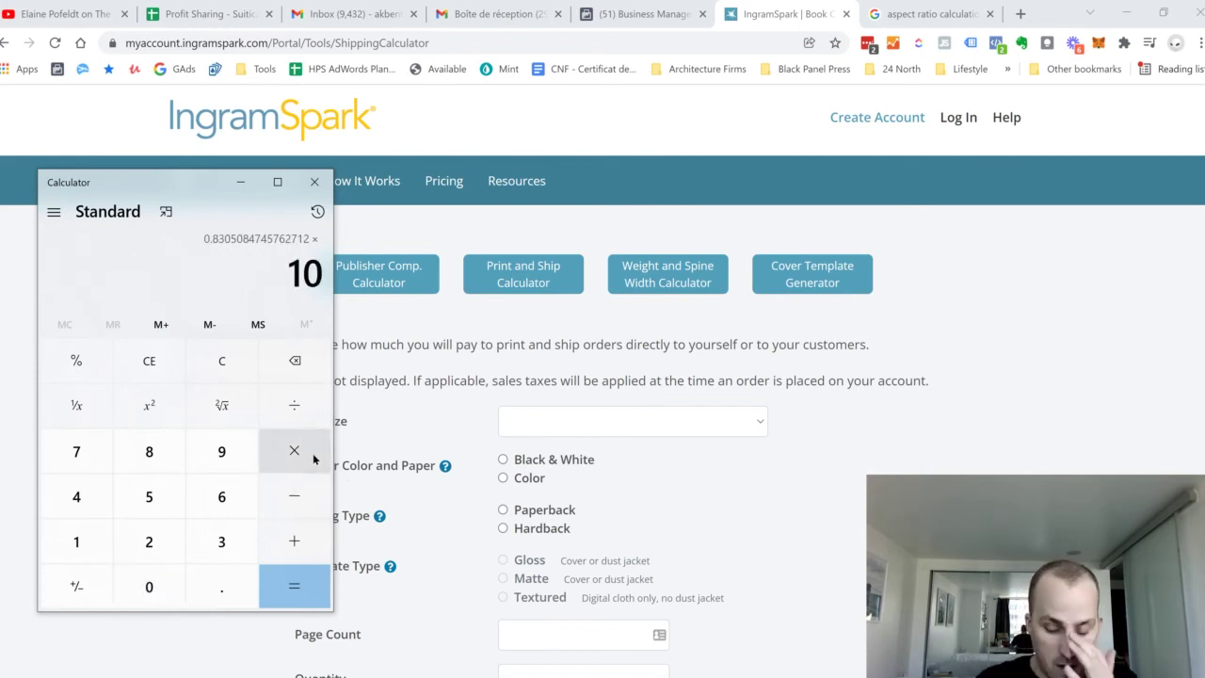
key("Return")
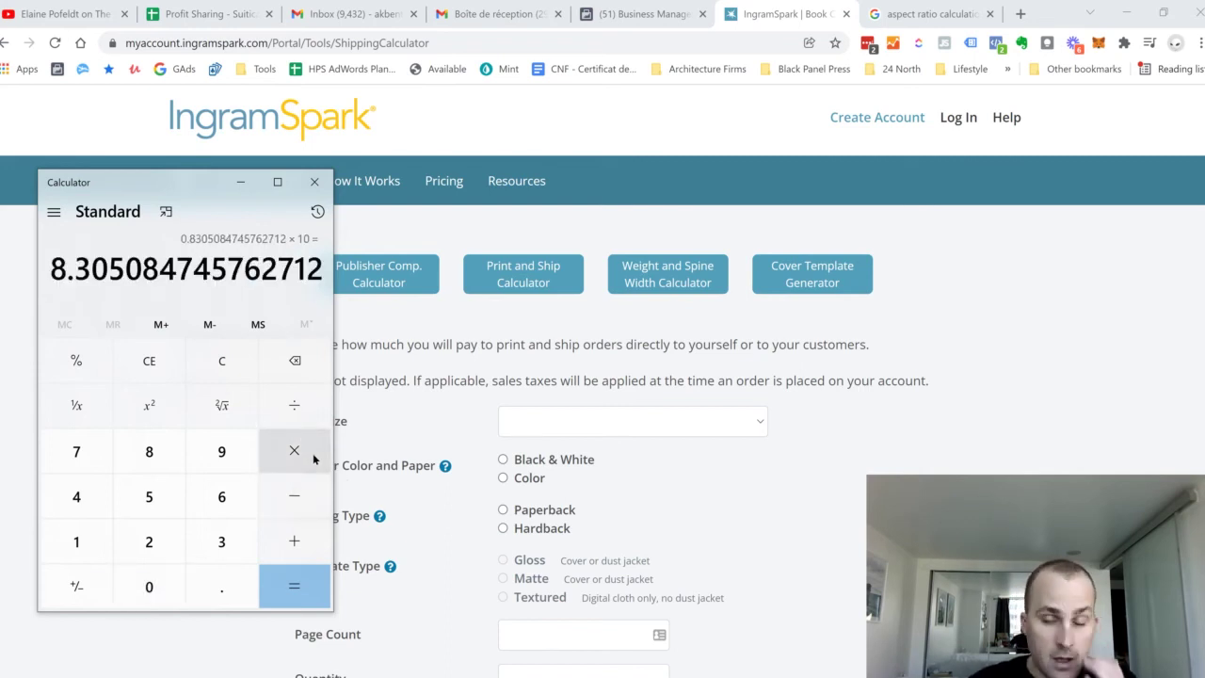
Choose the 8.000" x 10.000" trim size in IngramSpark.
left_click(635, 414)
scroll(638, 323, "down", 1)
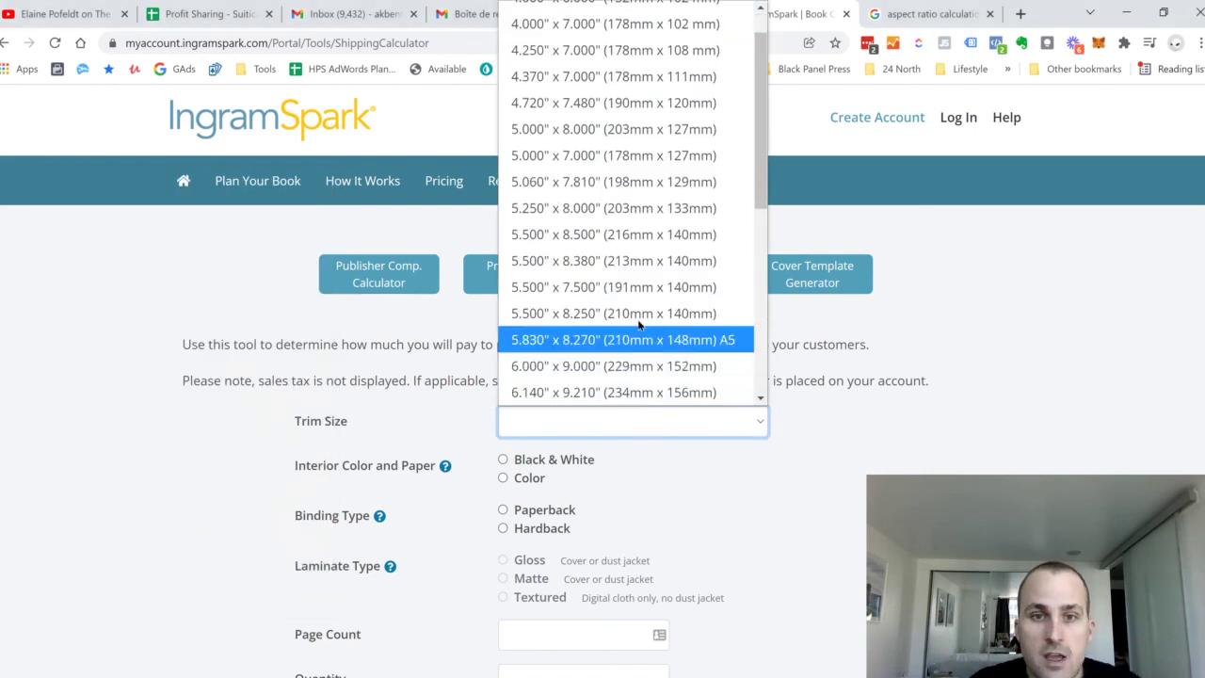
scroll(638, 325, "down", 5)
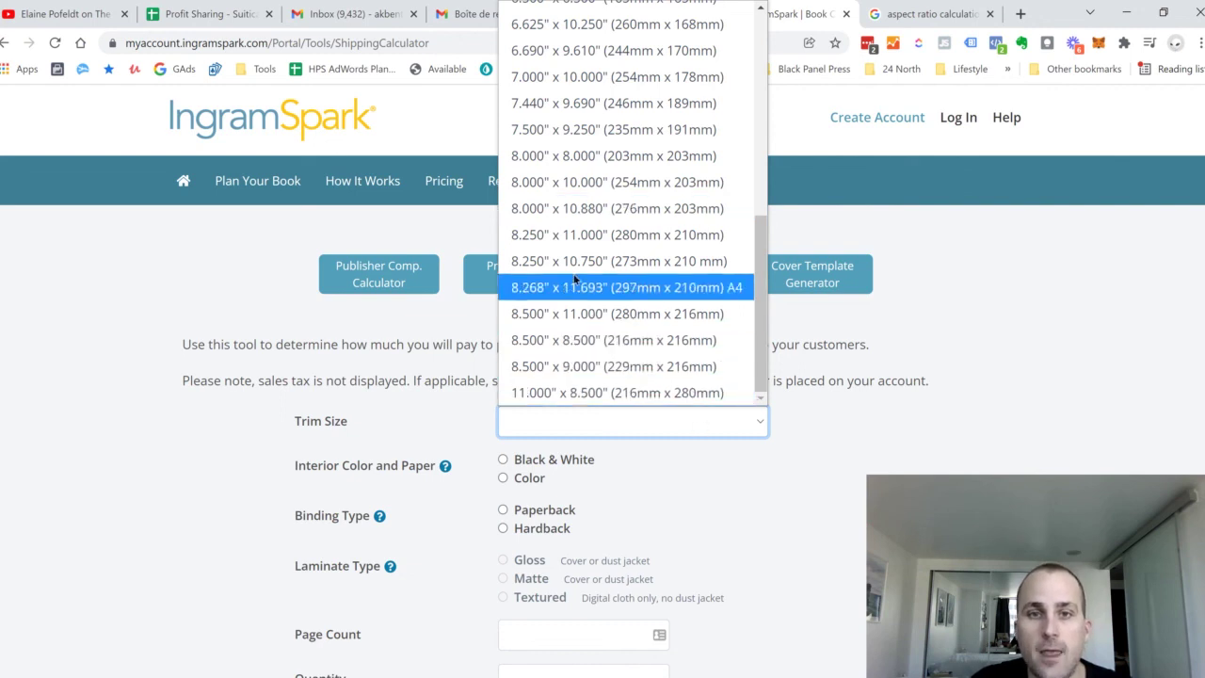
left_click(574, 183)
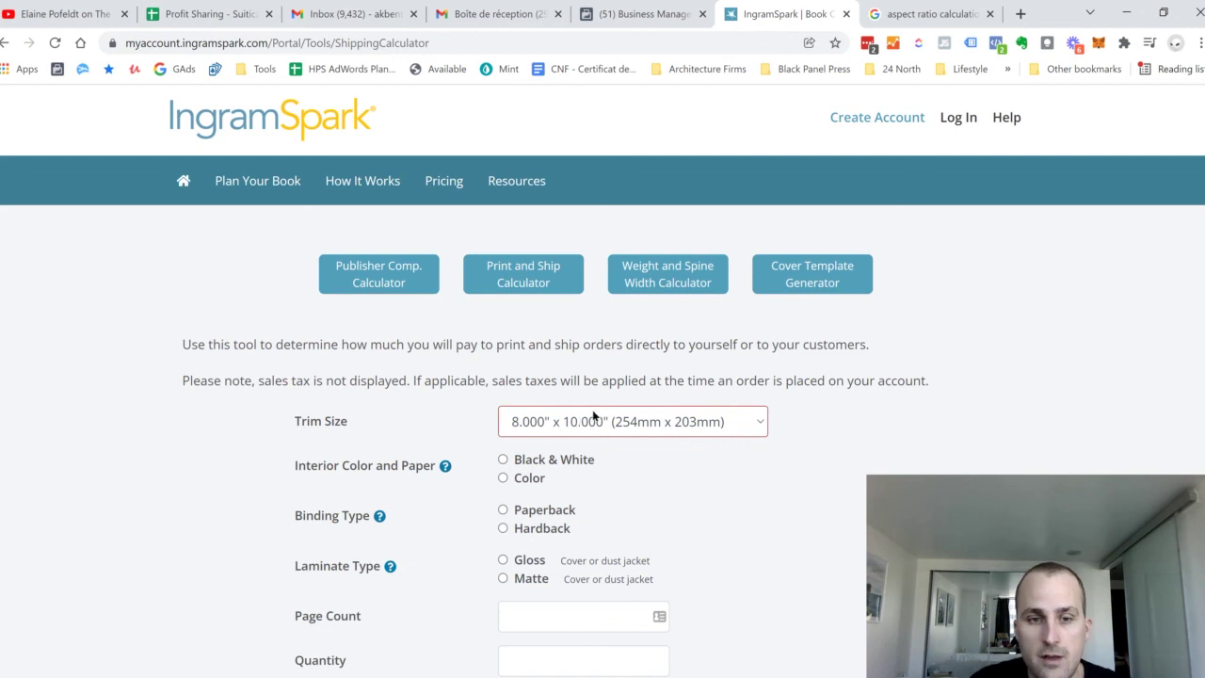
scroll(602, 424, "down", 3)
scroll(697, 442, "down", 1)
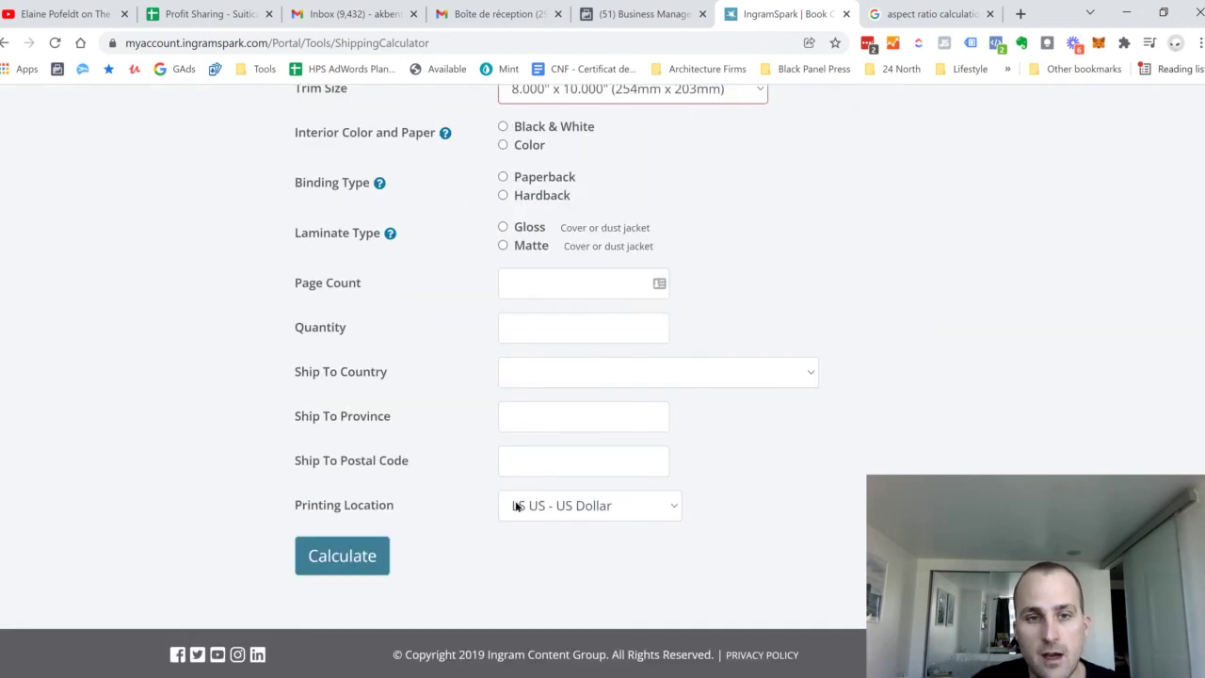
scroll(533, 591, "up", 4)
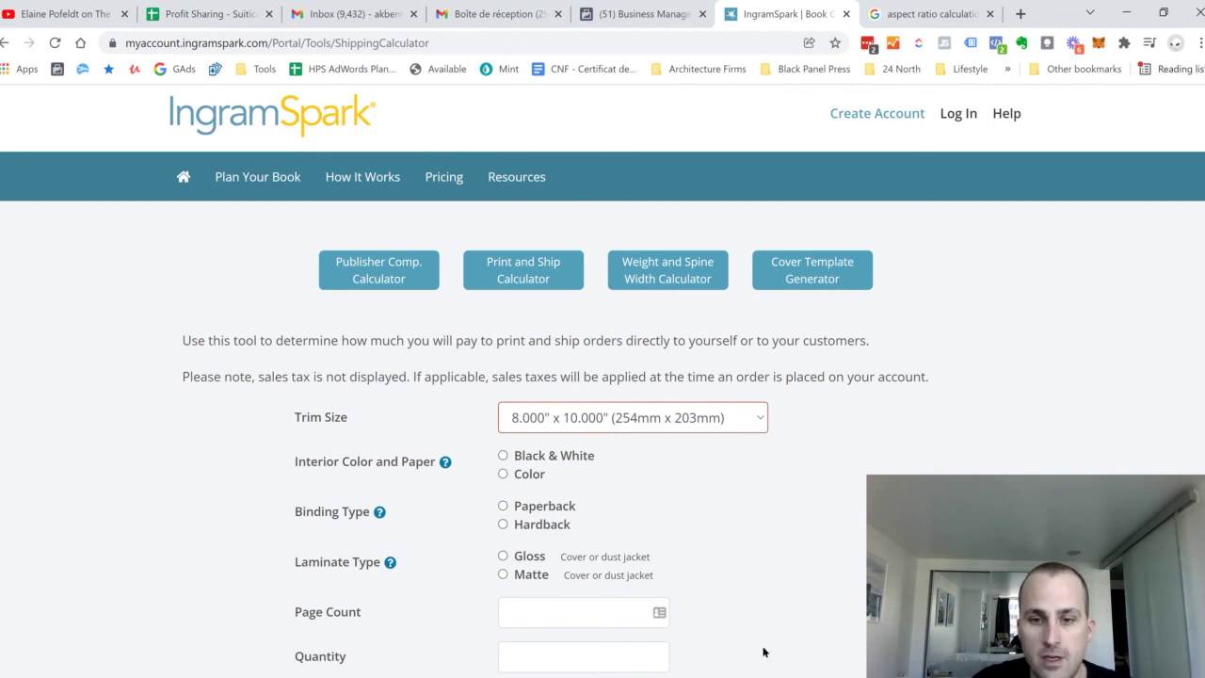
Set InDesign's new document width to 8 in and height to 10 in.
mouse_move(757, 677)
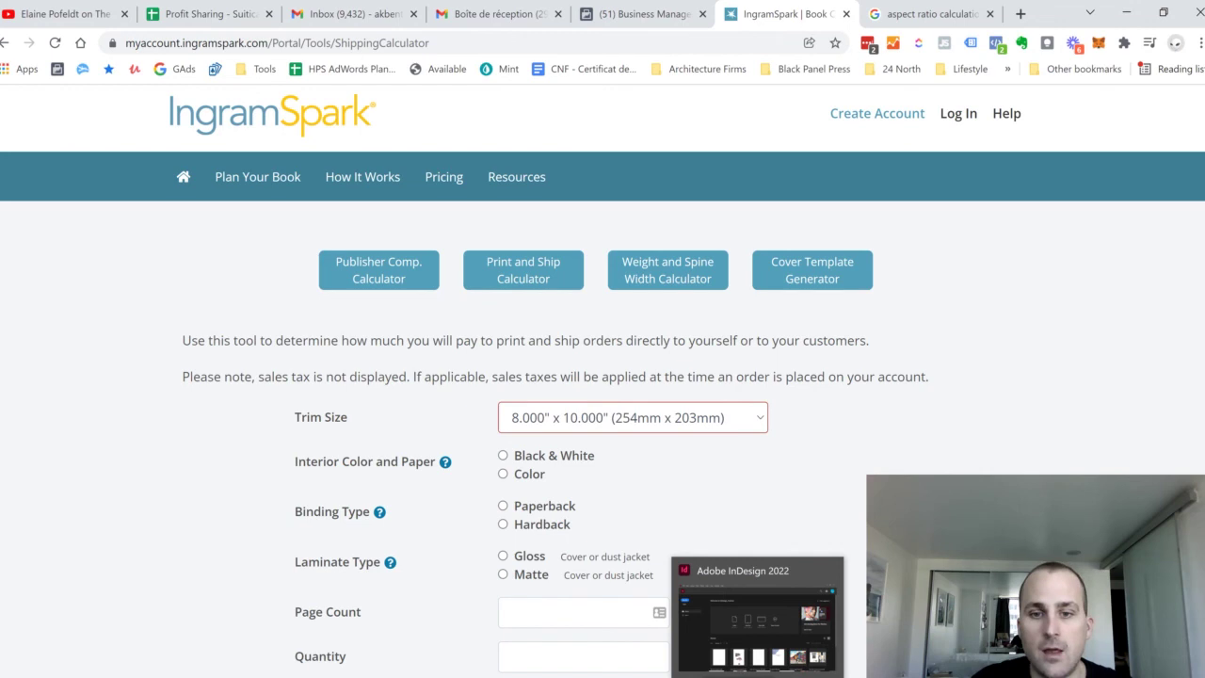
left_click(758, 677)
type("8")
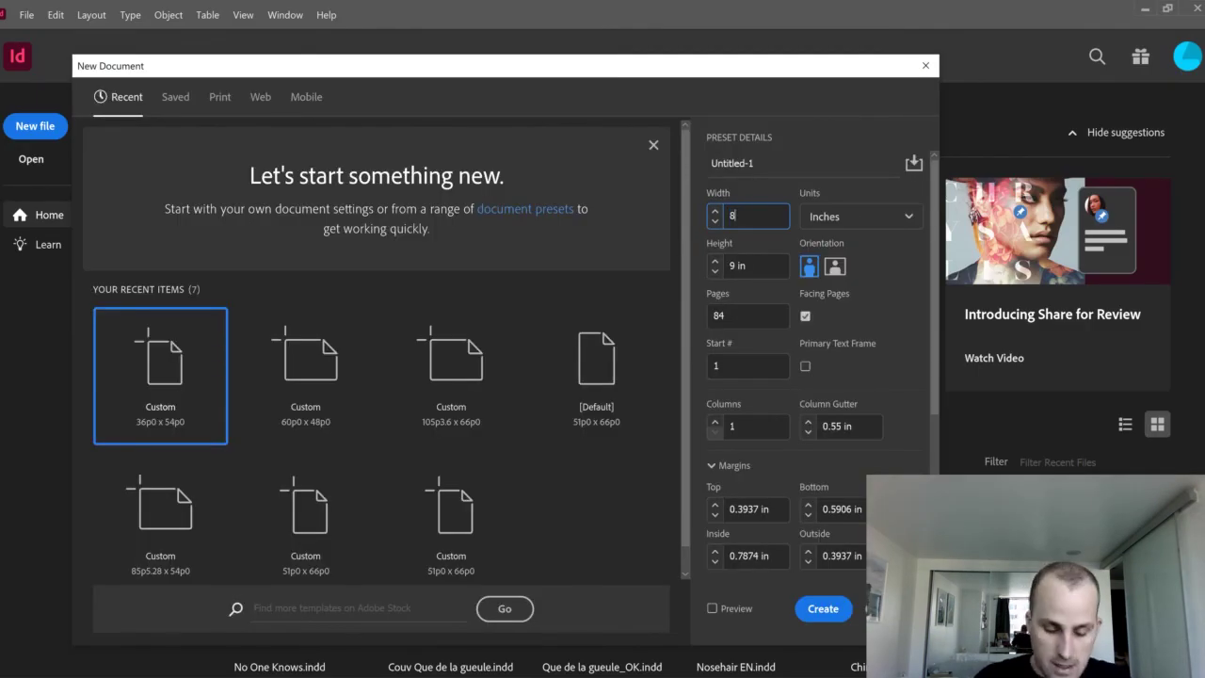
key("Tab")
type("10")
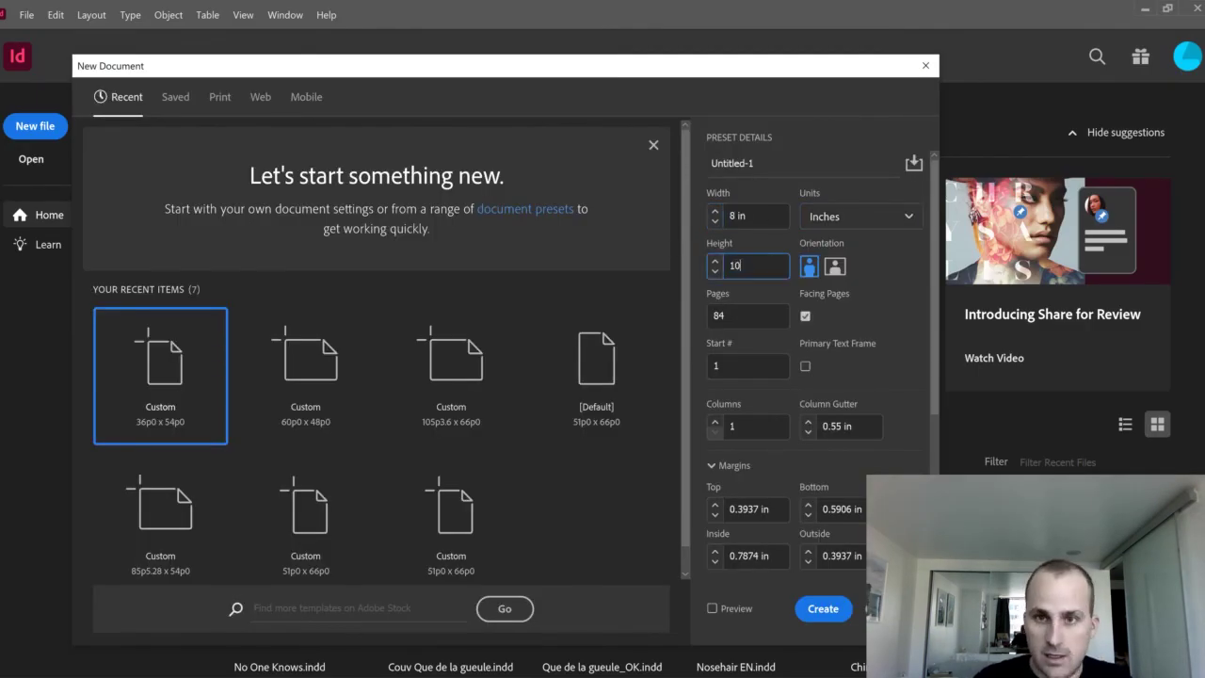